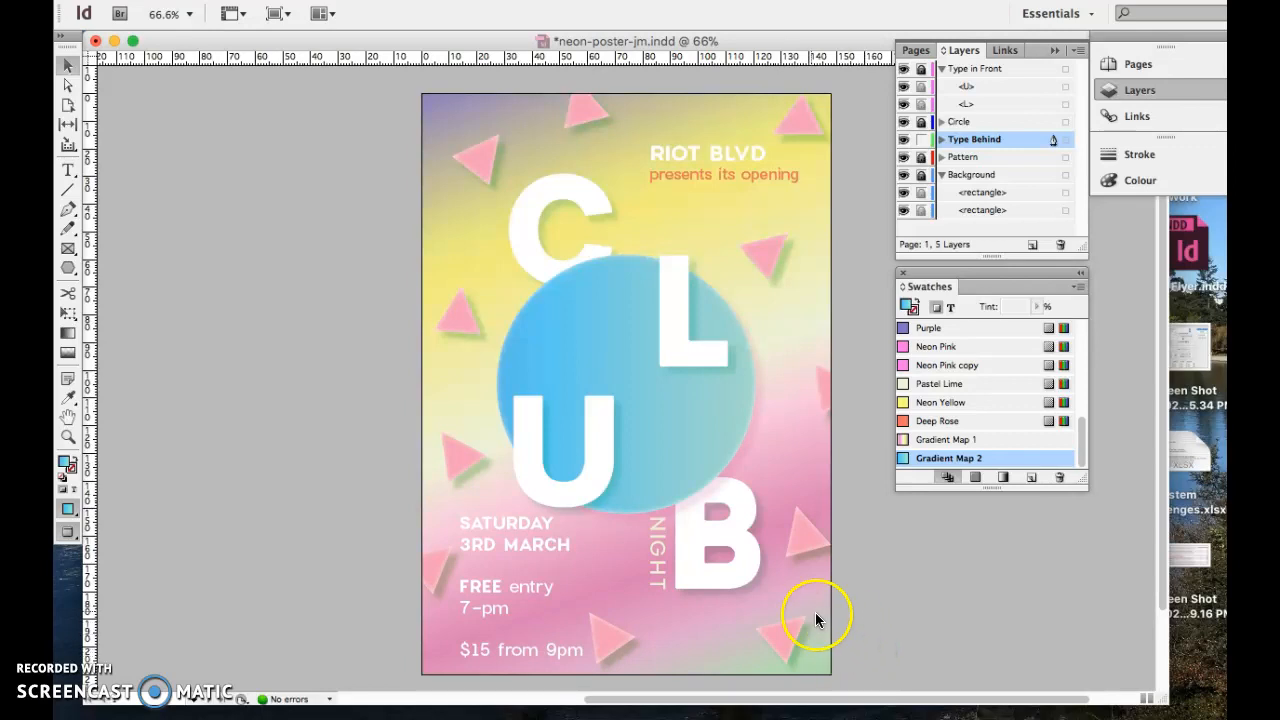
# Switch the poster's screen mode from Preview to Normal.
pyautogui.click(490, 0)
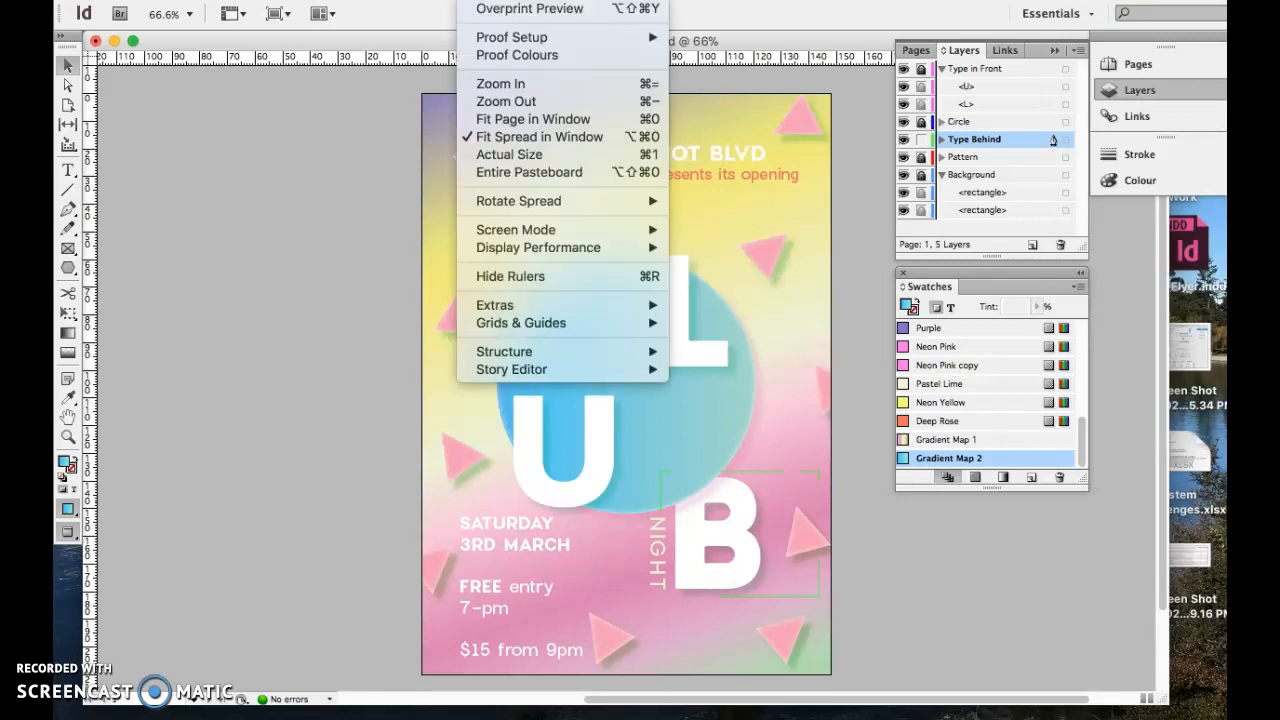
pyautogui.moveTo(545, 229)
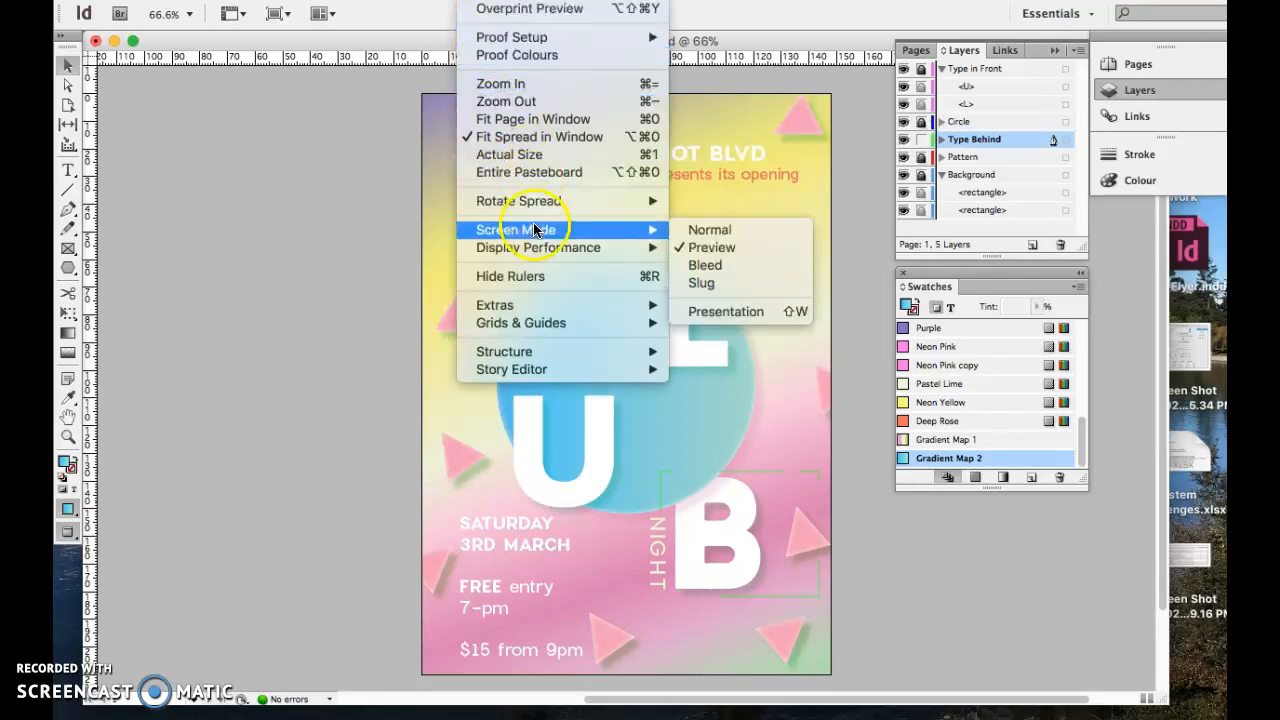
pyautogui.click(700, 230)
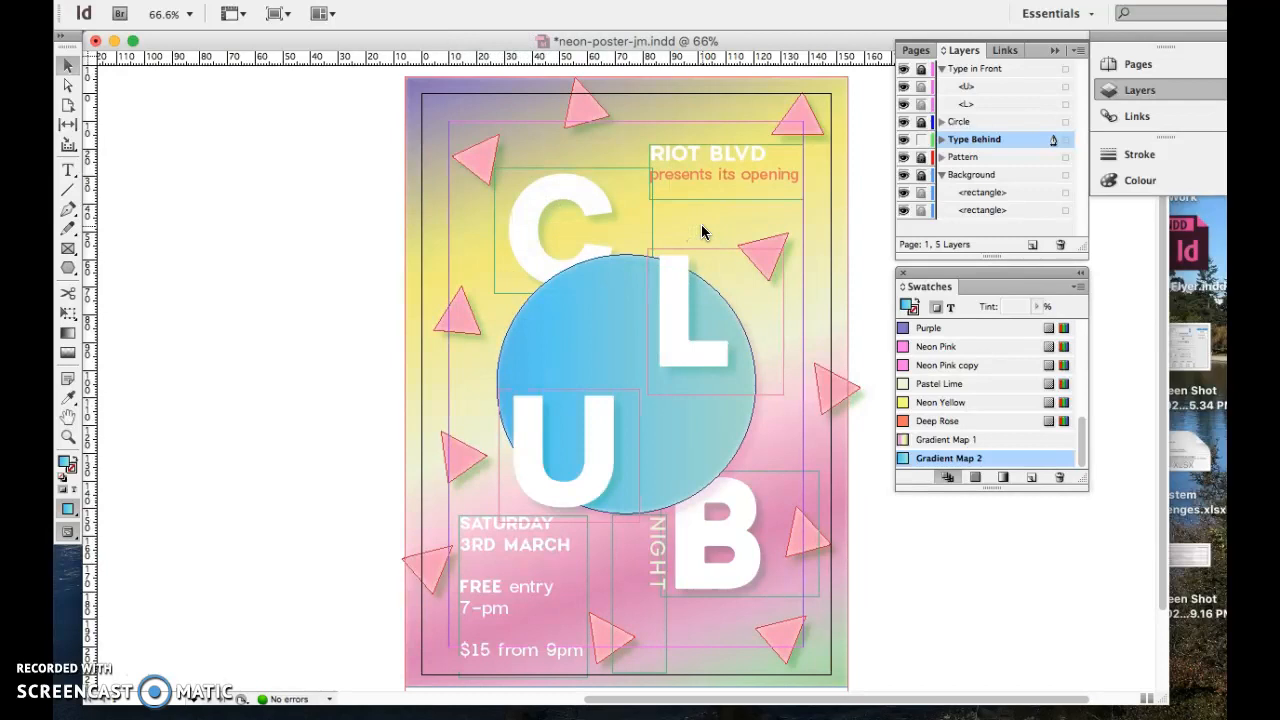
# Lock the Type Behind layer, unlock the Pattern layer and make it active, with the Polygon tool ready for drawing.
pyautogui.click(921, 139)
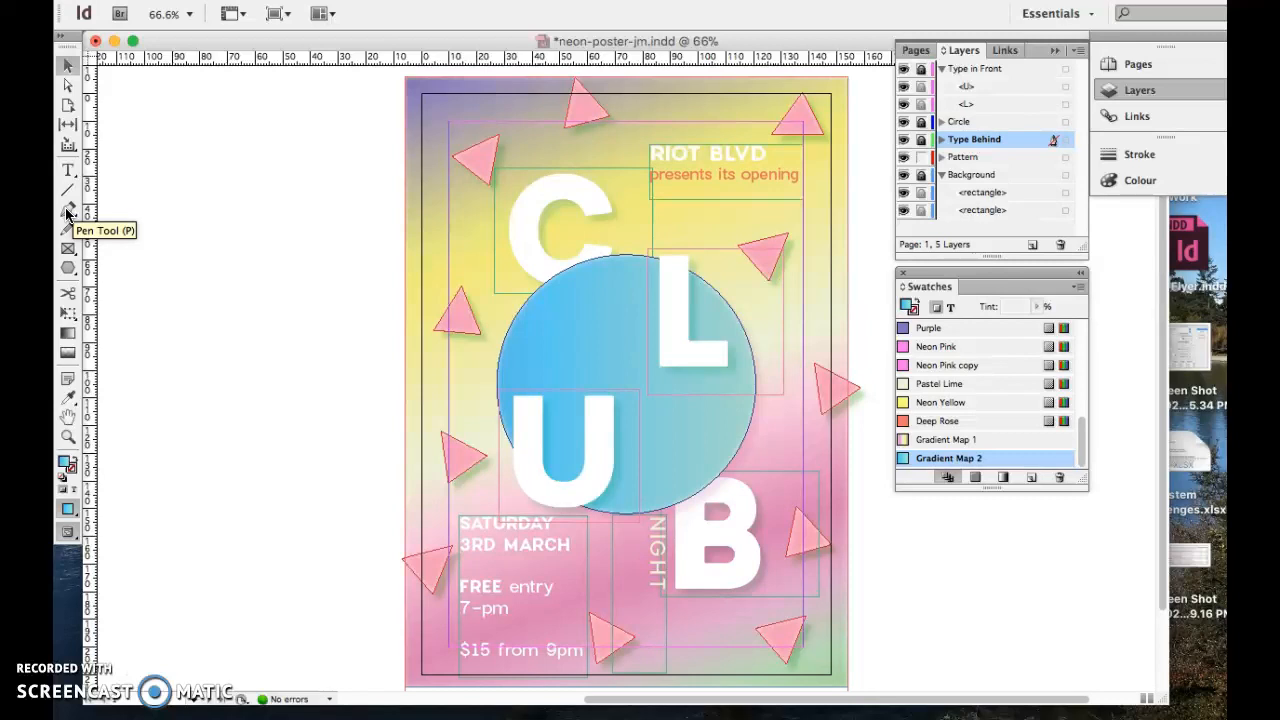
pyautogui.click(73, 272)
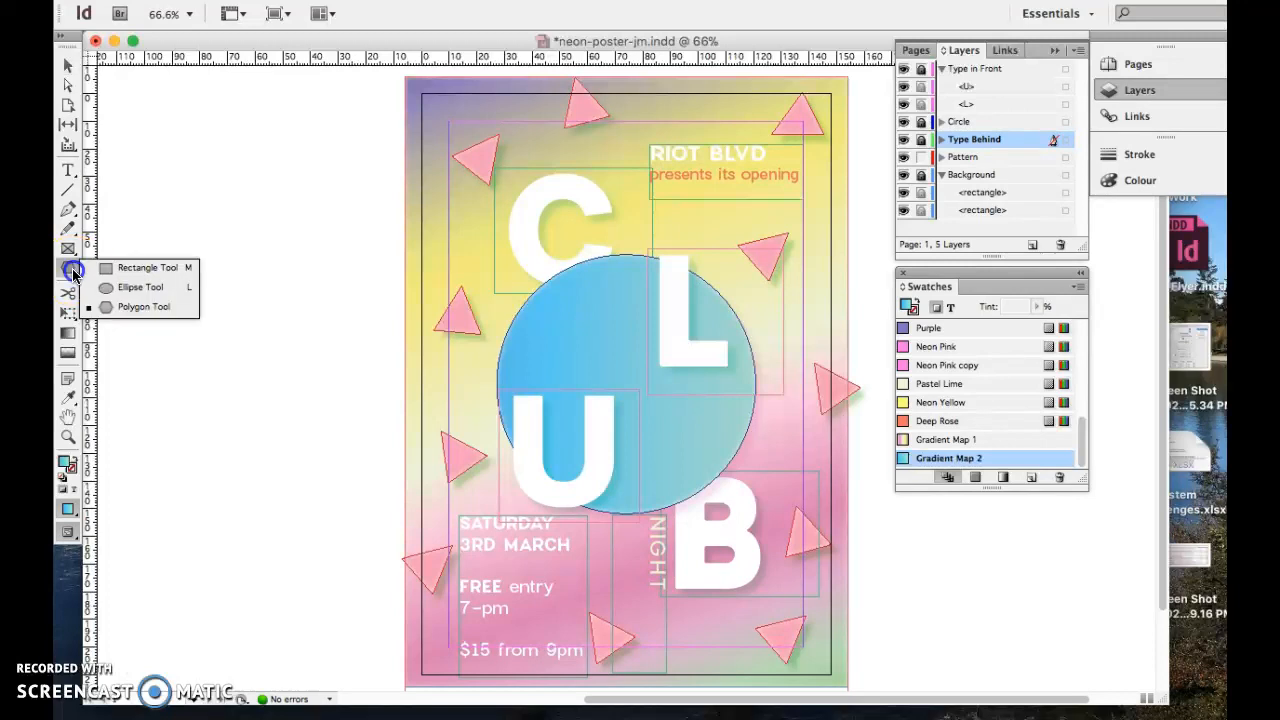
pyautogui.moveTo(73, 272); pyautogui.dragTo(129, 304)
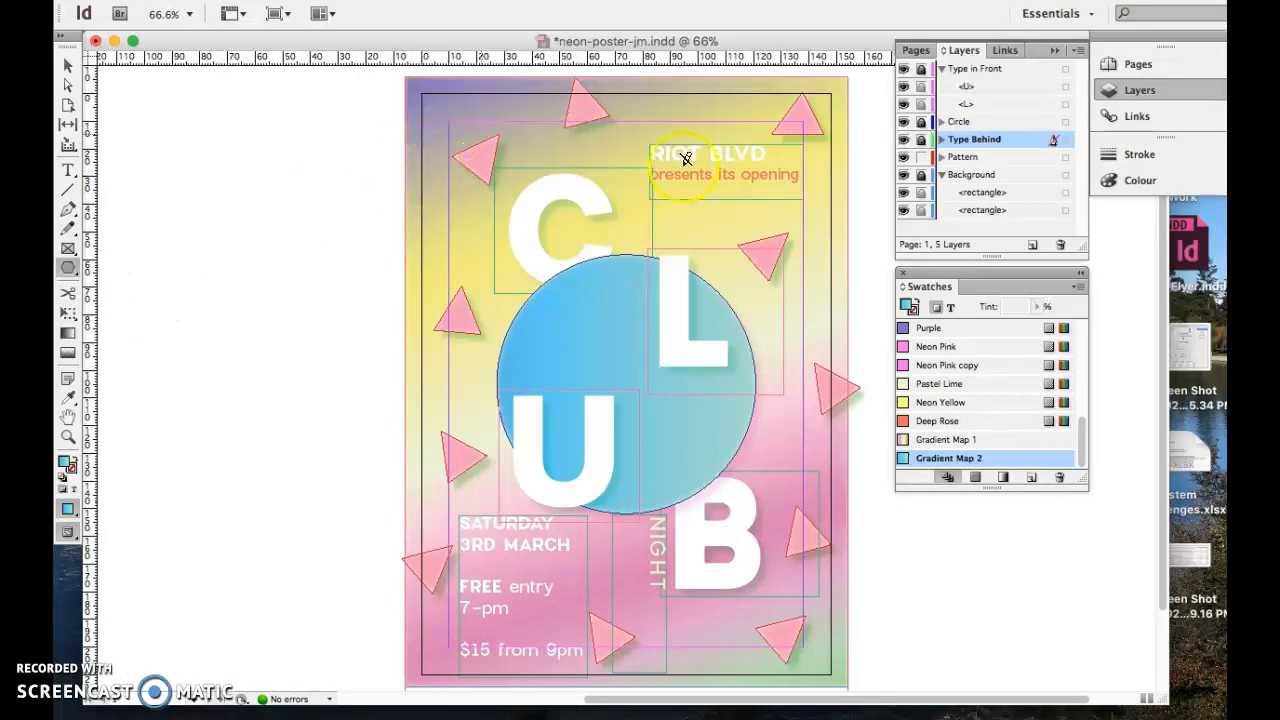
pyautogui.click(966, 159)
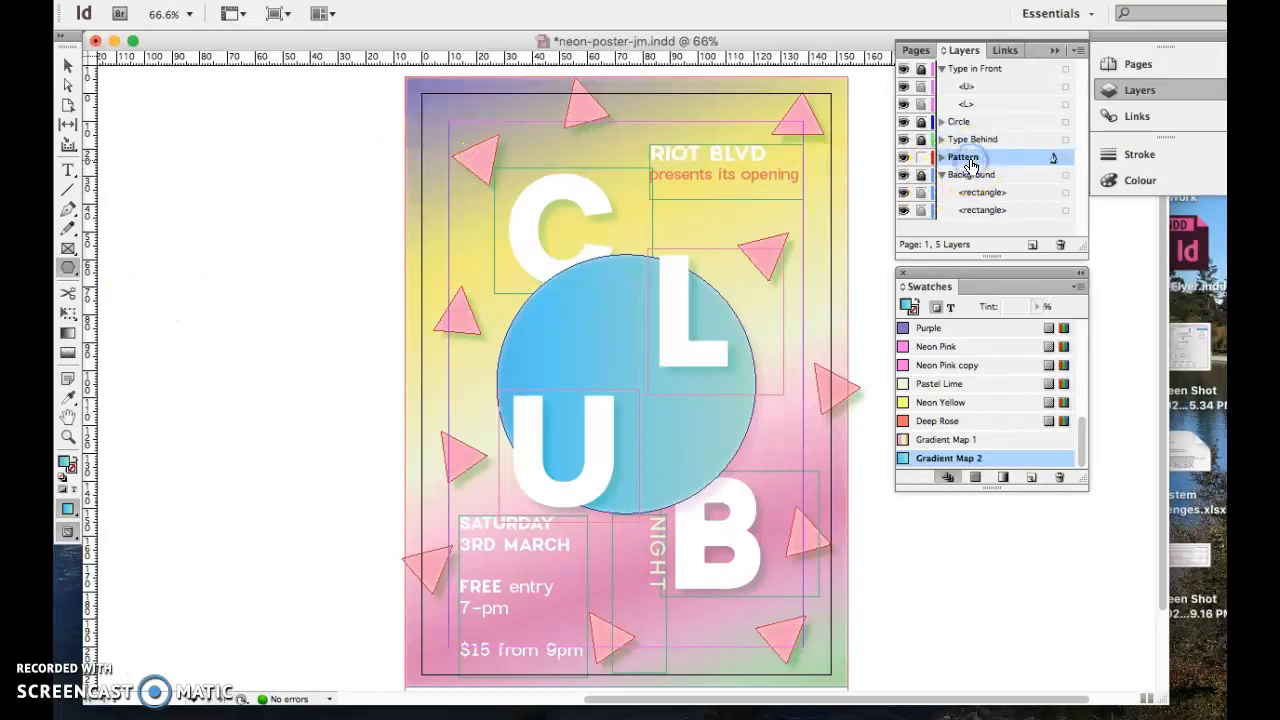
# Create a 3-sided polygon 19.5 mm wide and 16.887 mm high in the poster's upper-left corner, and enlarge it slightly.
pyautogui.click(437, 111)
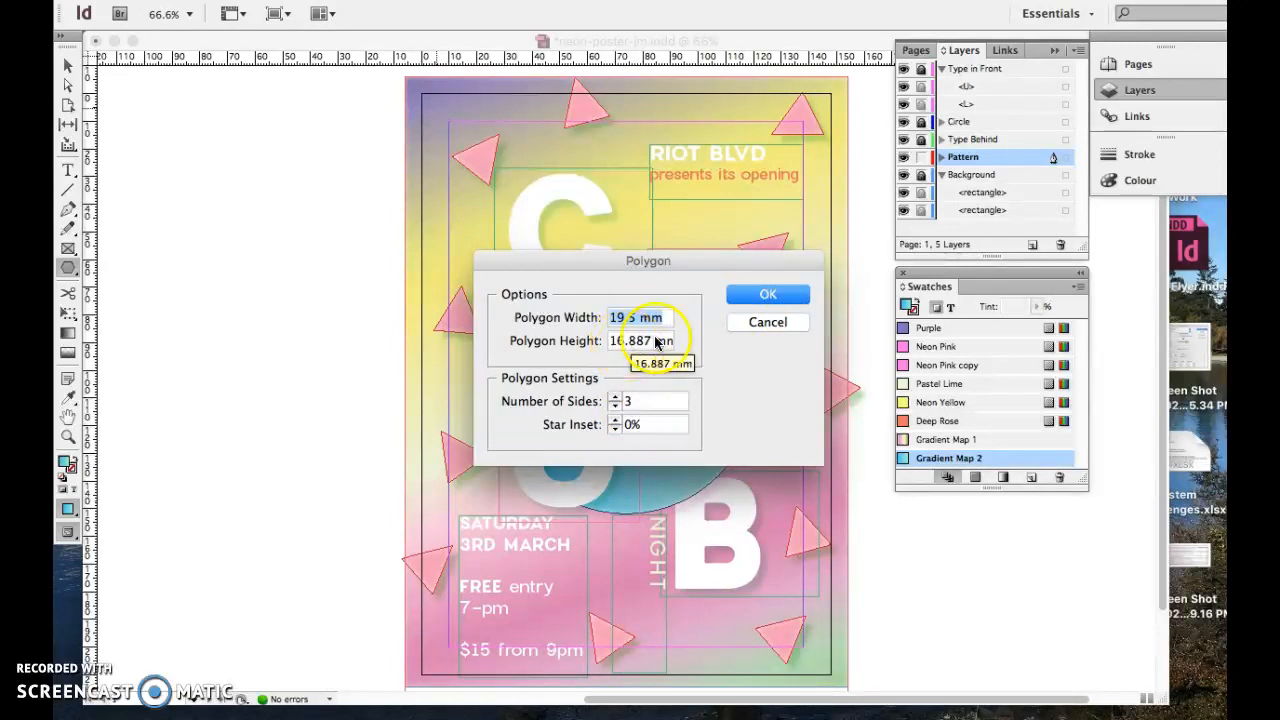
pyautogui.click(769, 295)
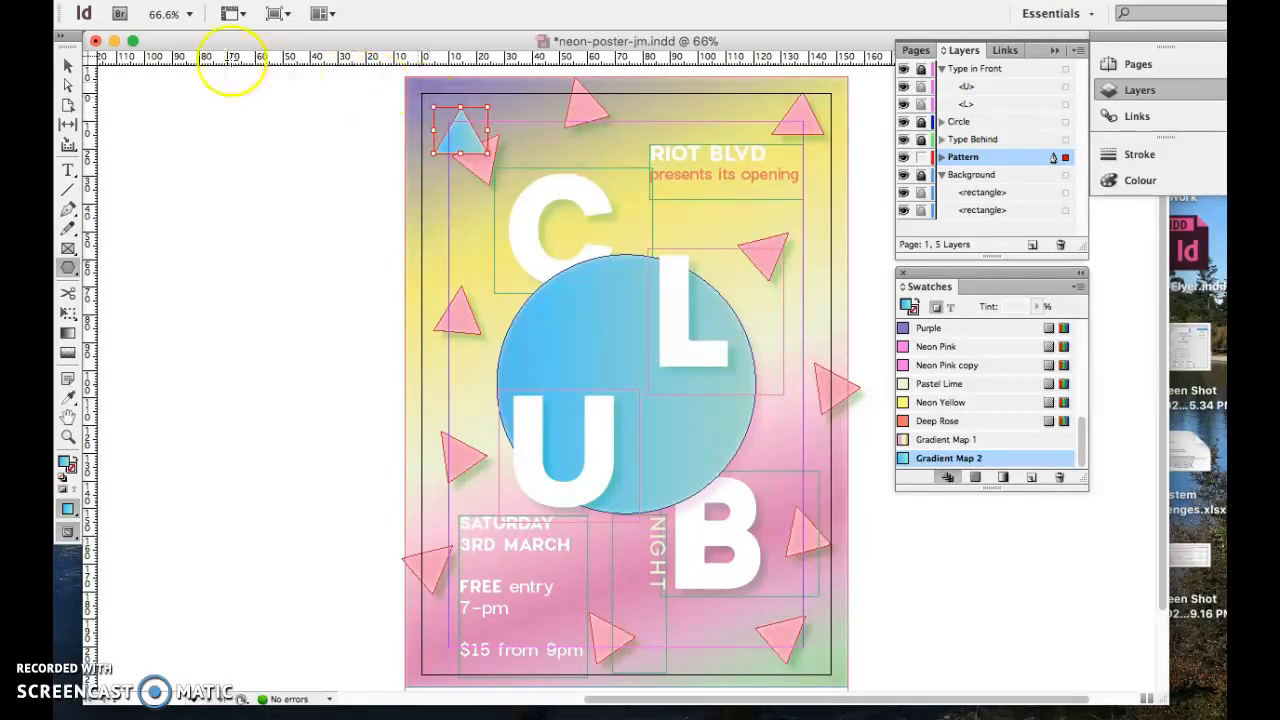
pyautogui.click(68, 65)
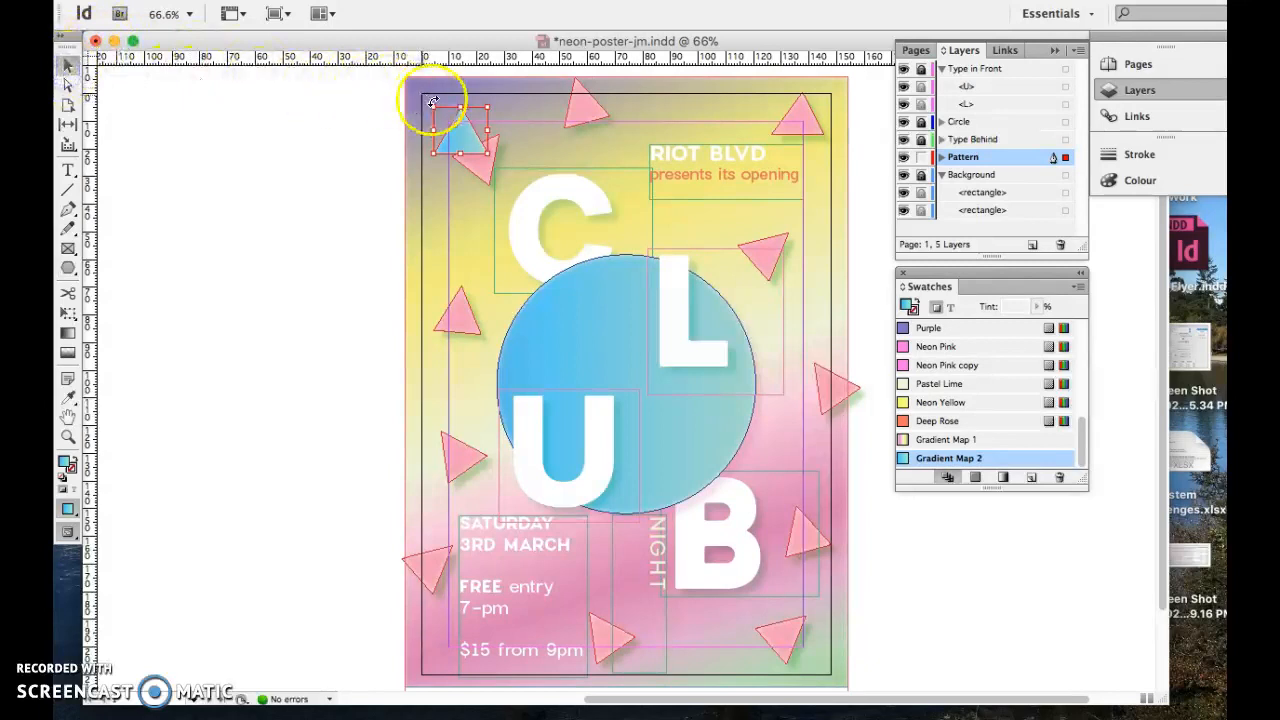
pyautogui.moveTo(432, 104)
pyautogui.mouseDown()
pyautogui.moveTo(450, 119)
pyautogui.moveTo(440, 106)
pyautogui.mouseUp()
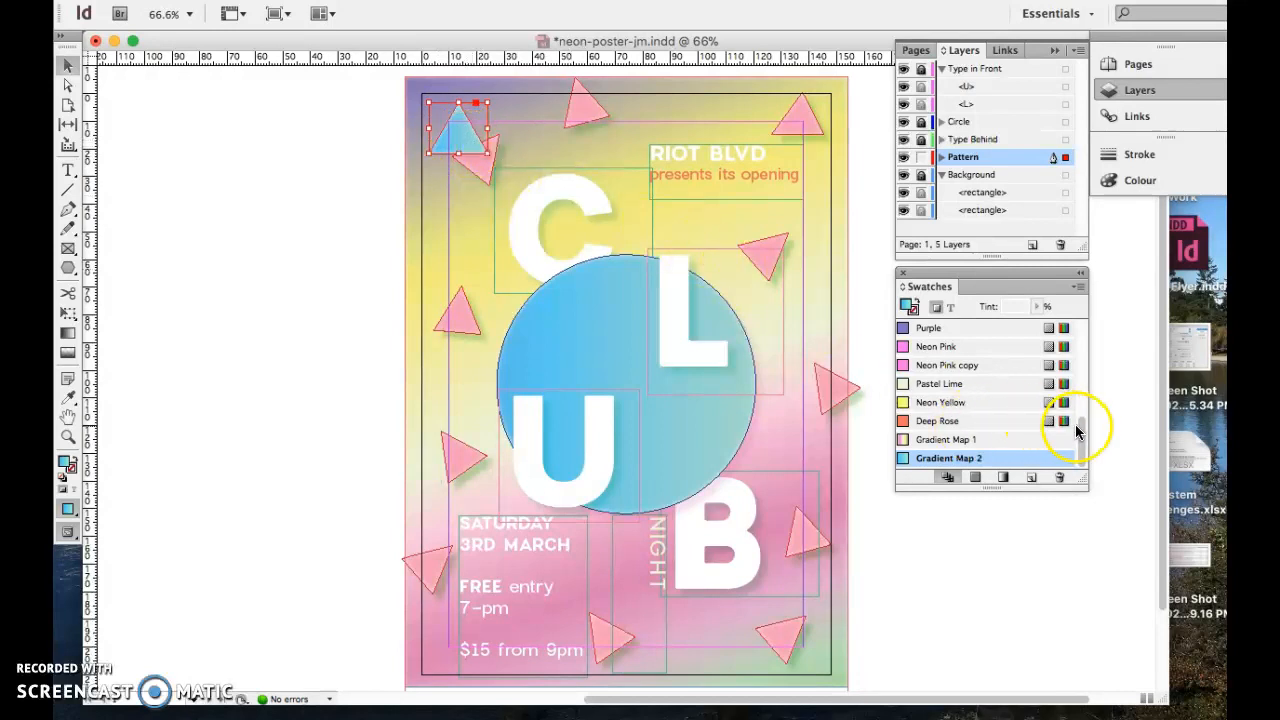
# Try the Deep Rose, Neon Pink, Neon Pink copy and Neon Yellow swatches as the new triangle's fill.
pyautogui.moveTo(1081, 433)
pyautogui.mouseDown()
pyautogui.moveTo(1081, 416)
pyautogui.moveTo(1079, 429)
pyautogui.mouseUp()
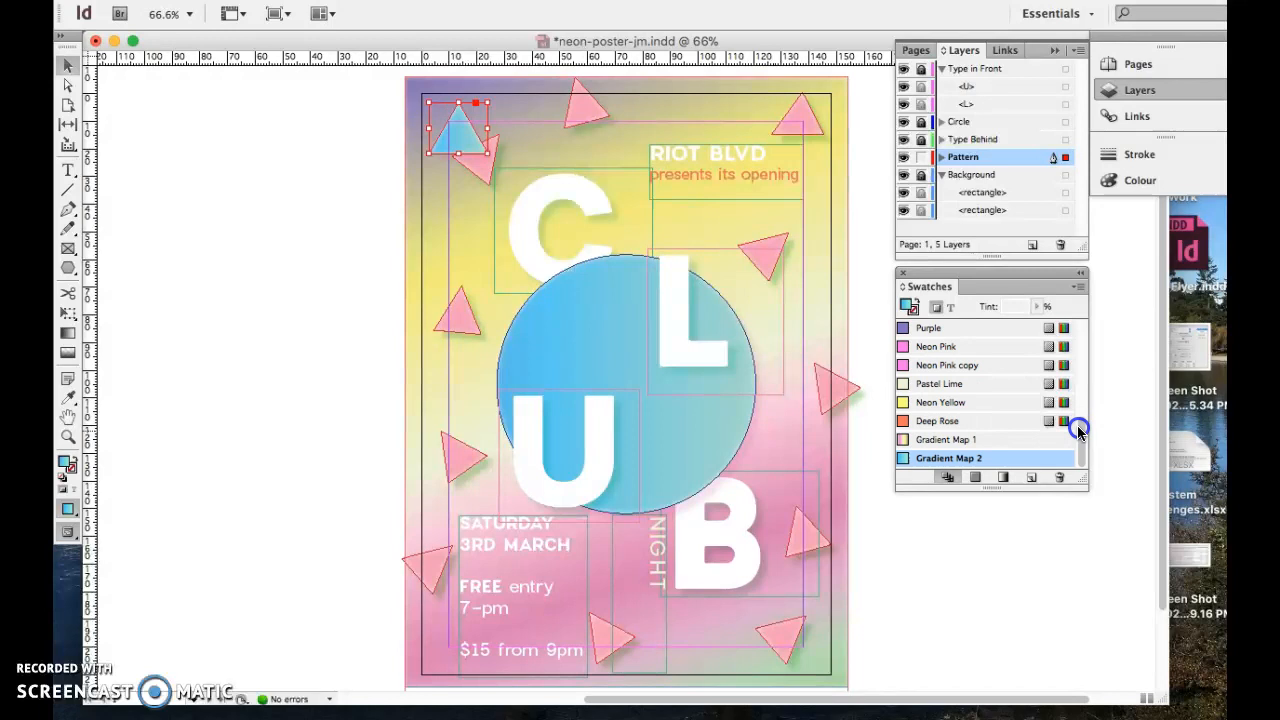
pyautogui.click(928, 421)
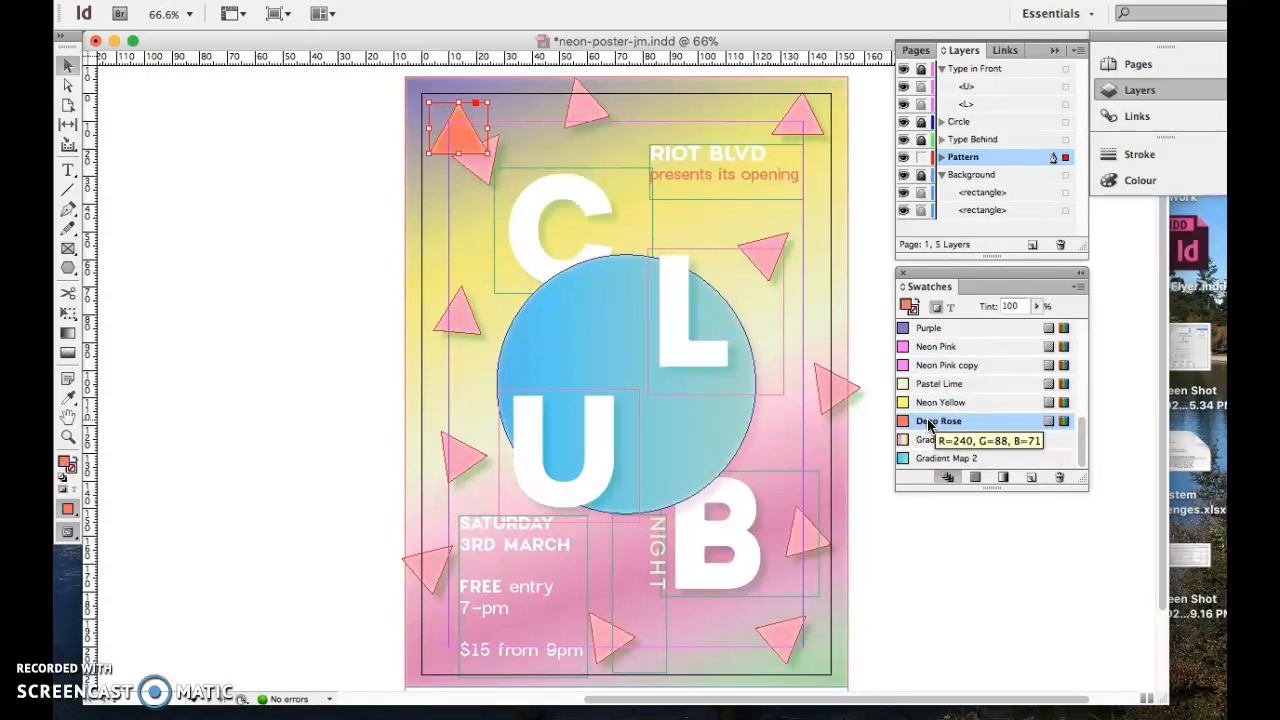
pyautogui.click(918, 350)
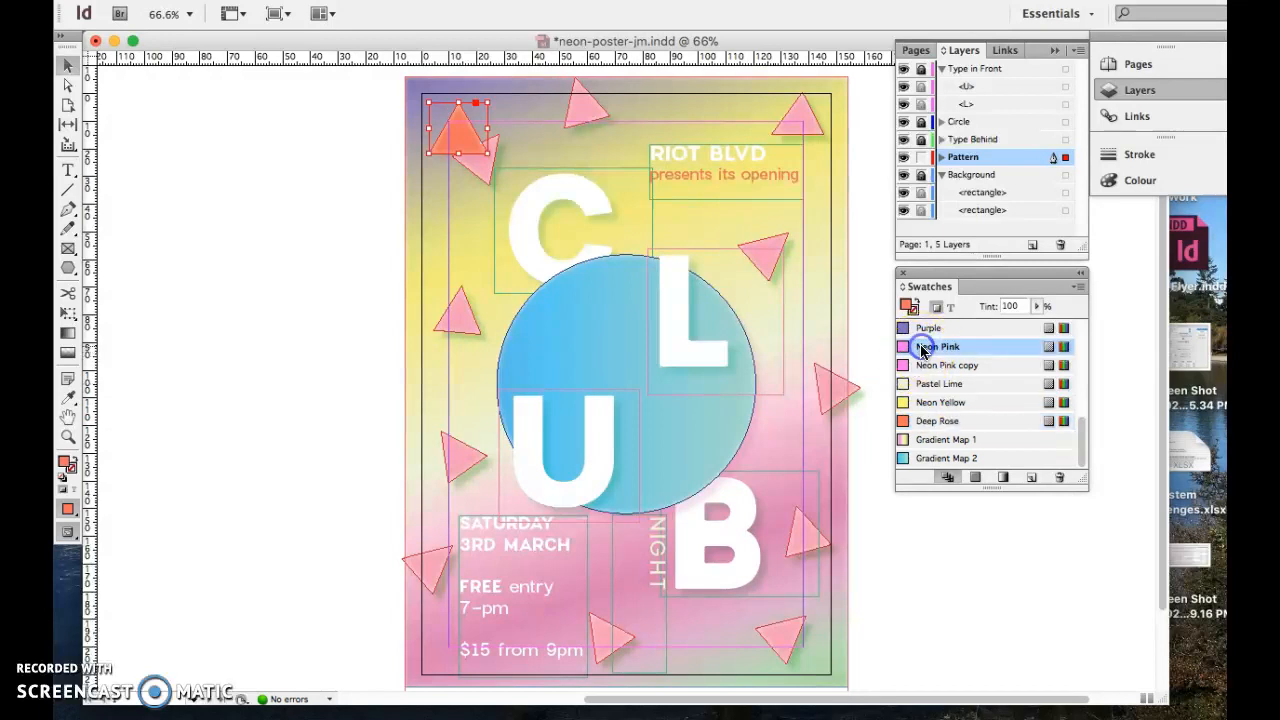
pyautogui.click(925, 368)
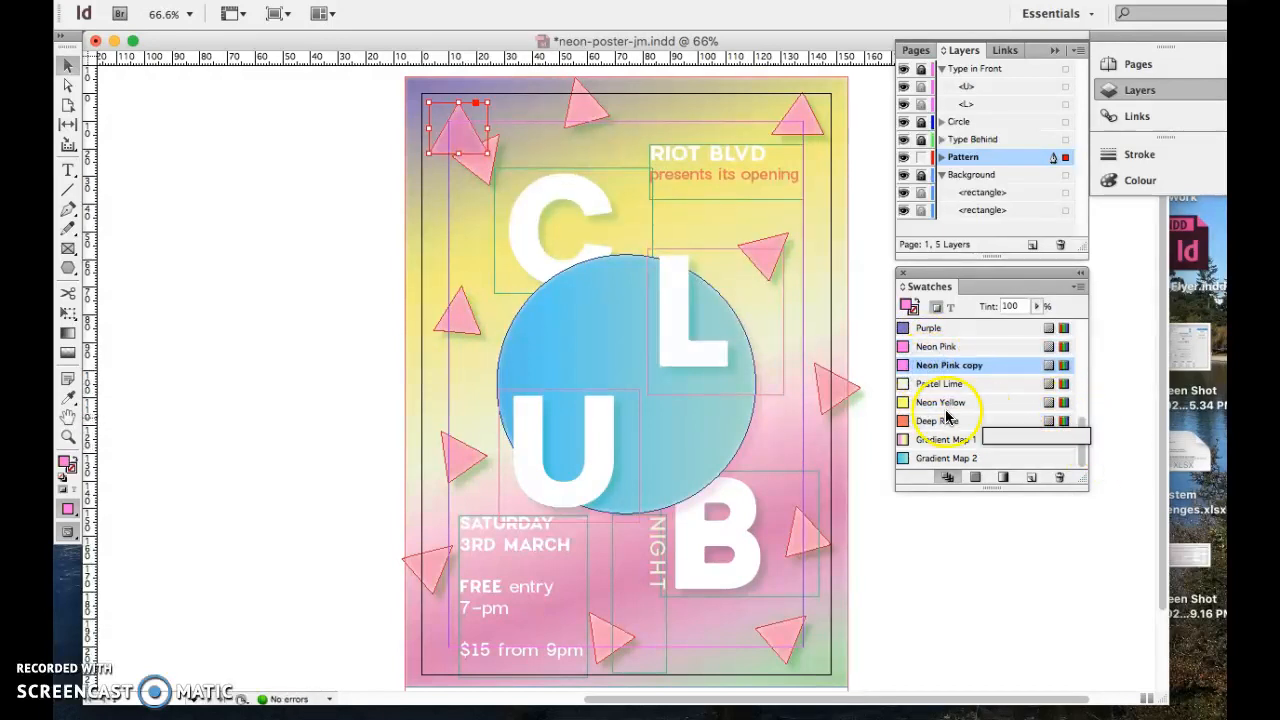
pyautogui.click(915, 405)
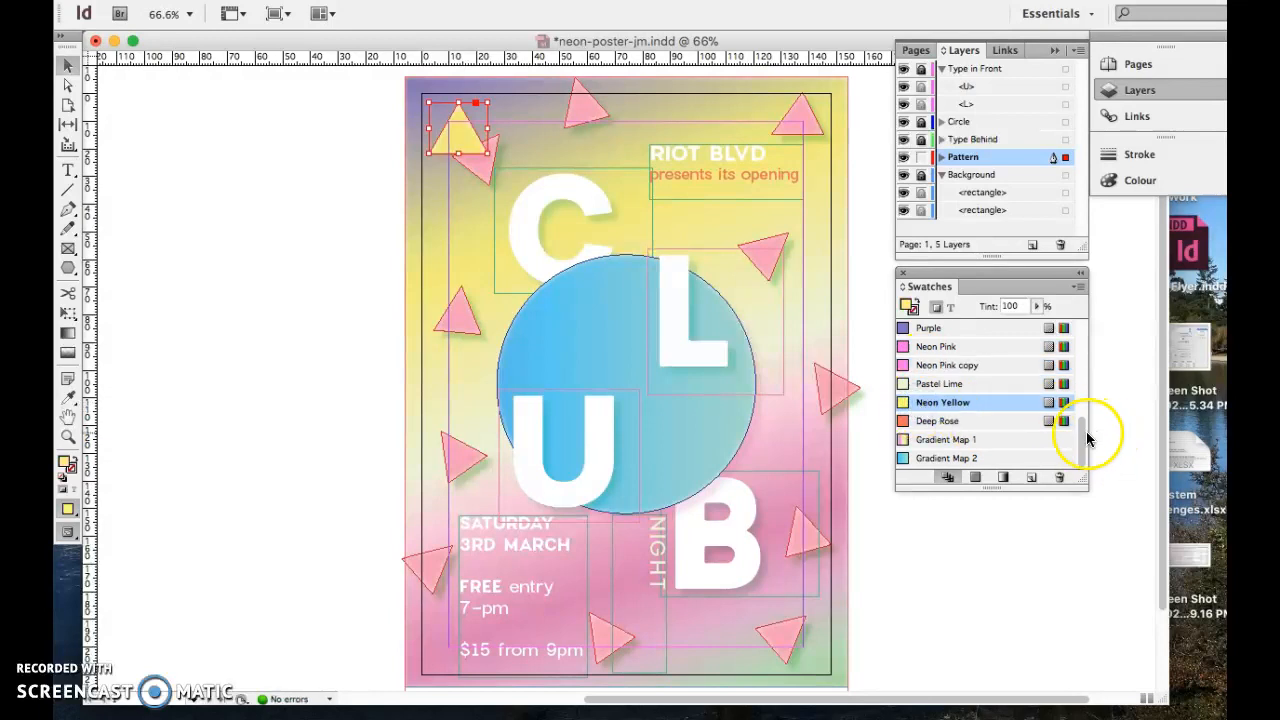
# Fill the new triangle with the Rose swatch.
pyautogui.scroll(3, 1081, 425)
pyautogui.moveTo(1081, 425); pyautogui.dragTo(1081, 391)
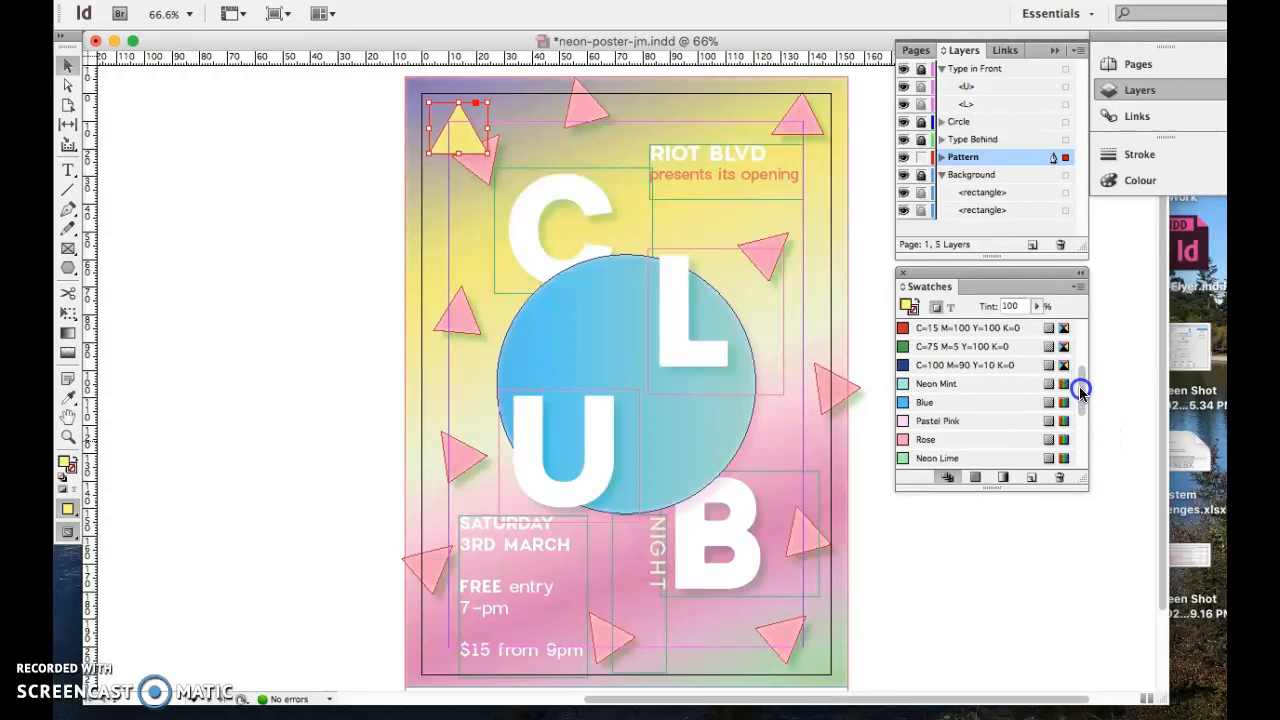
pyautogui.click(930, 440)
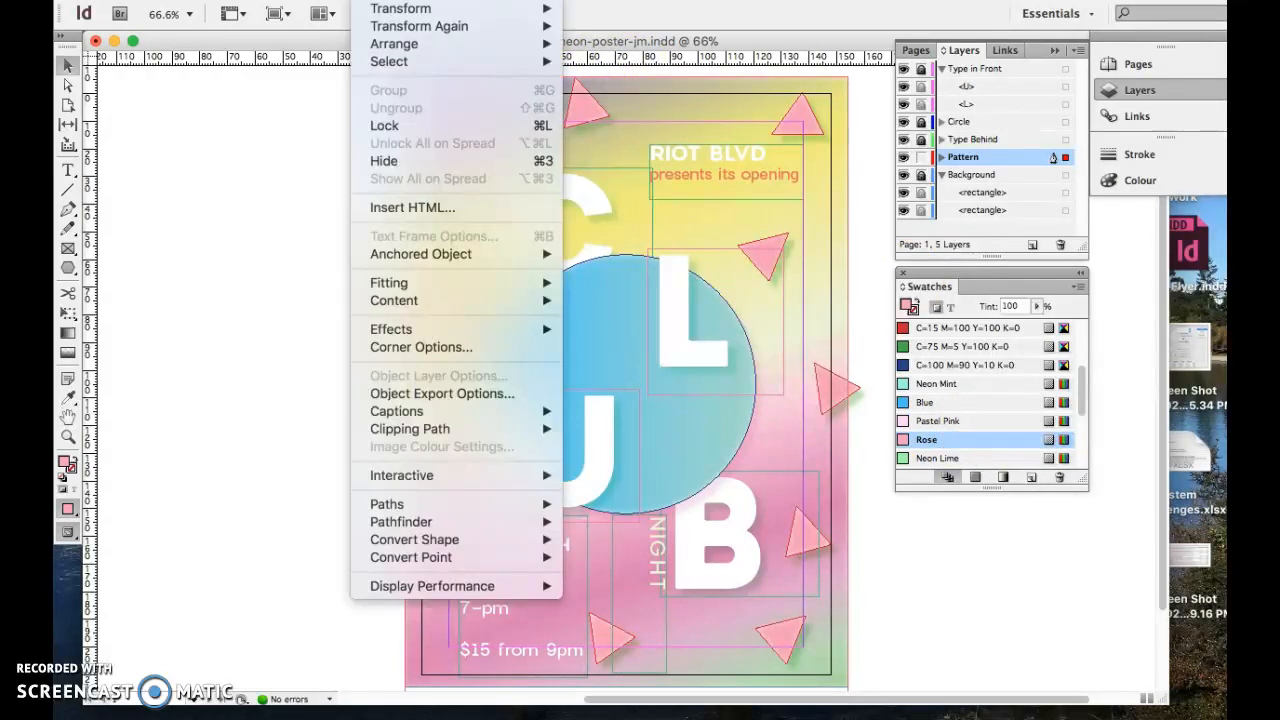
# Give the triangle a Multiply drop shadow in the Neon Lime swatch at 75% opacity with 10% noise.
pyautogui.moveTo(470, 332)
pyautogui.click(650, 362)
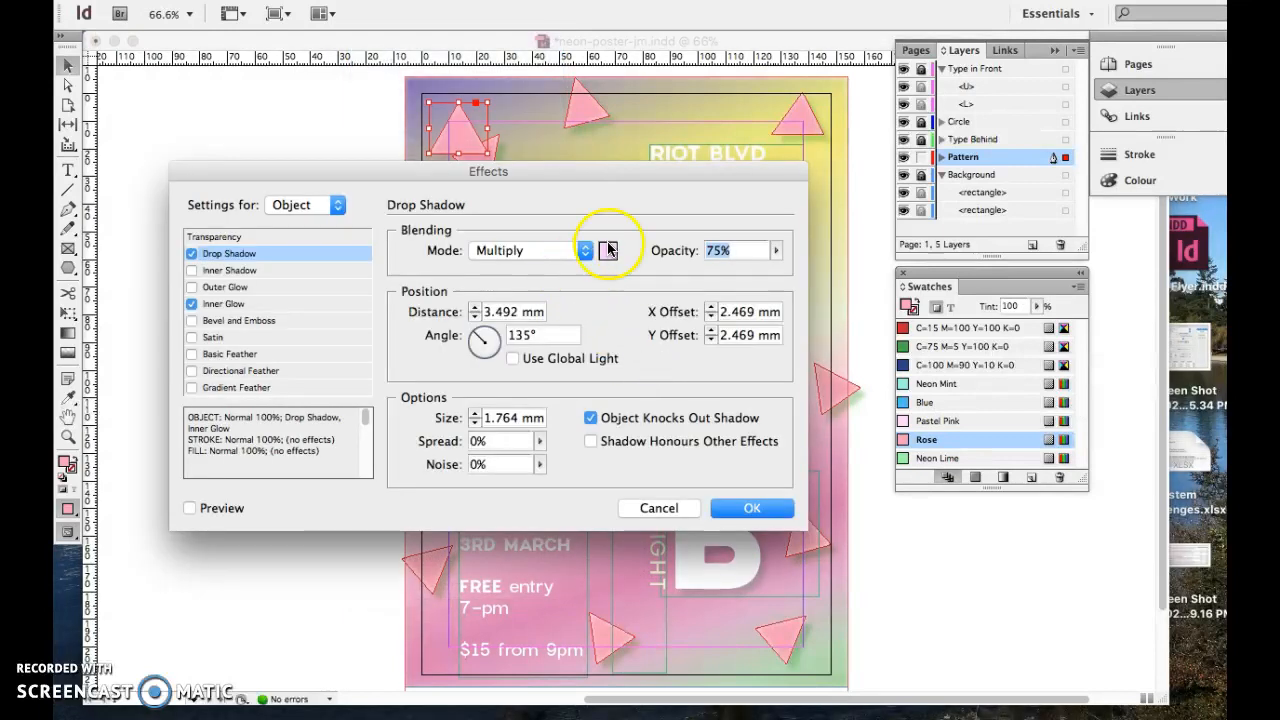
pyautogui.click(608, 253)
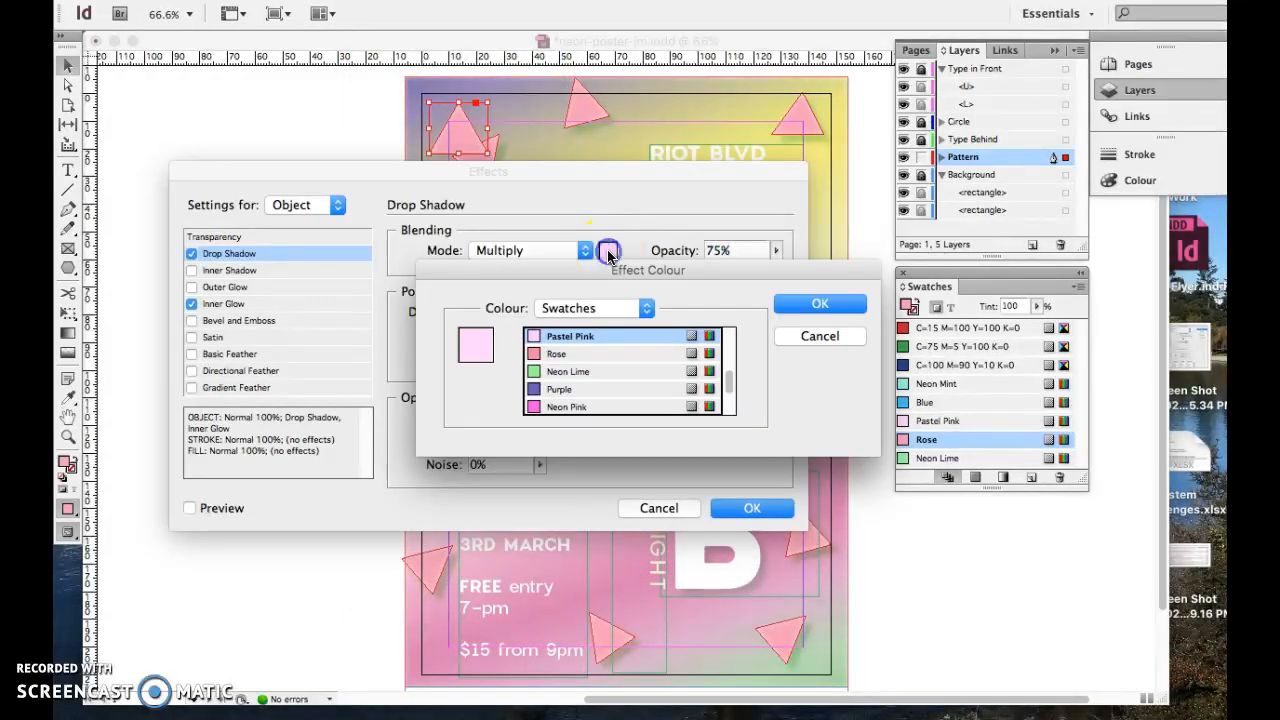
pyautogui.click(583, 373)
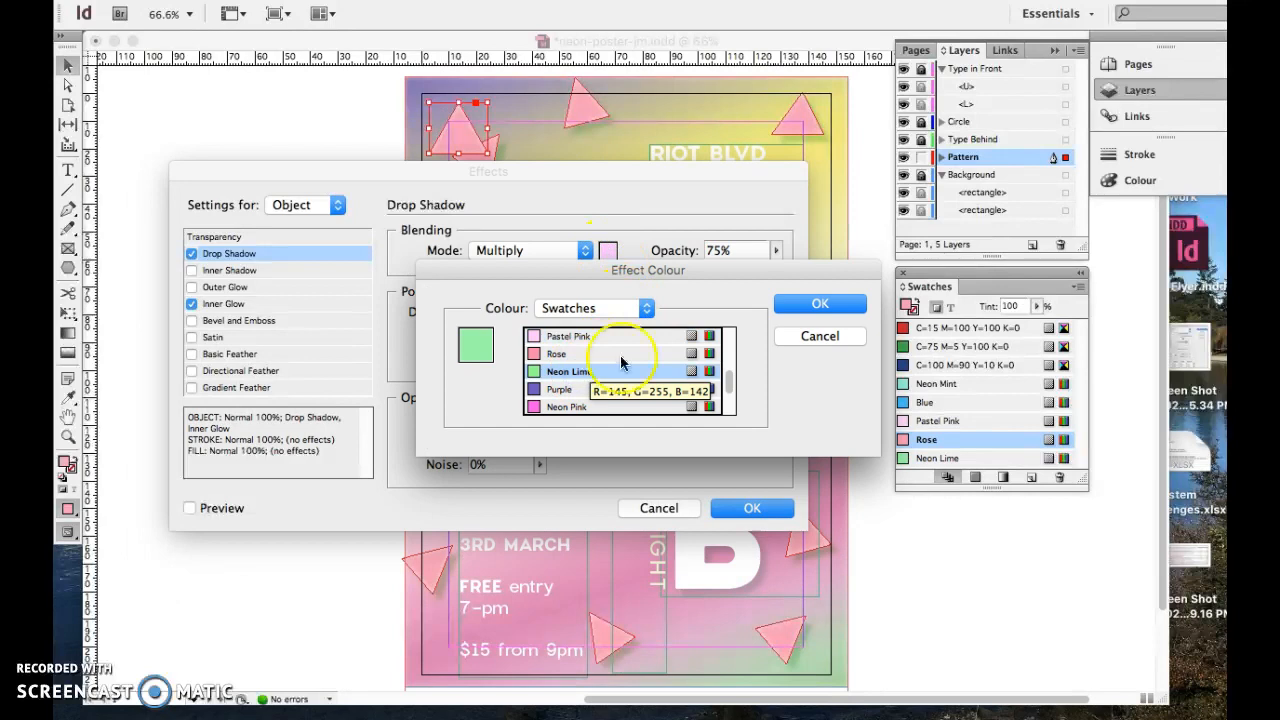
pyautogui.click(818, 303)
pyautogui.click(670, 252)
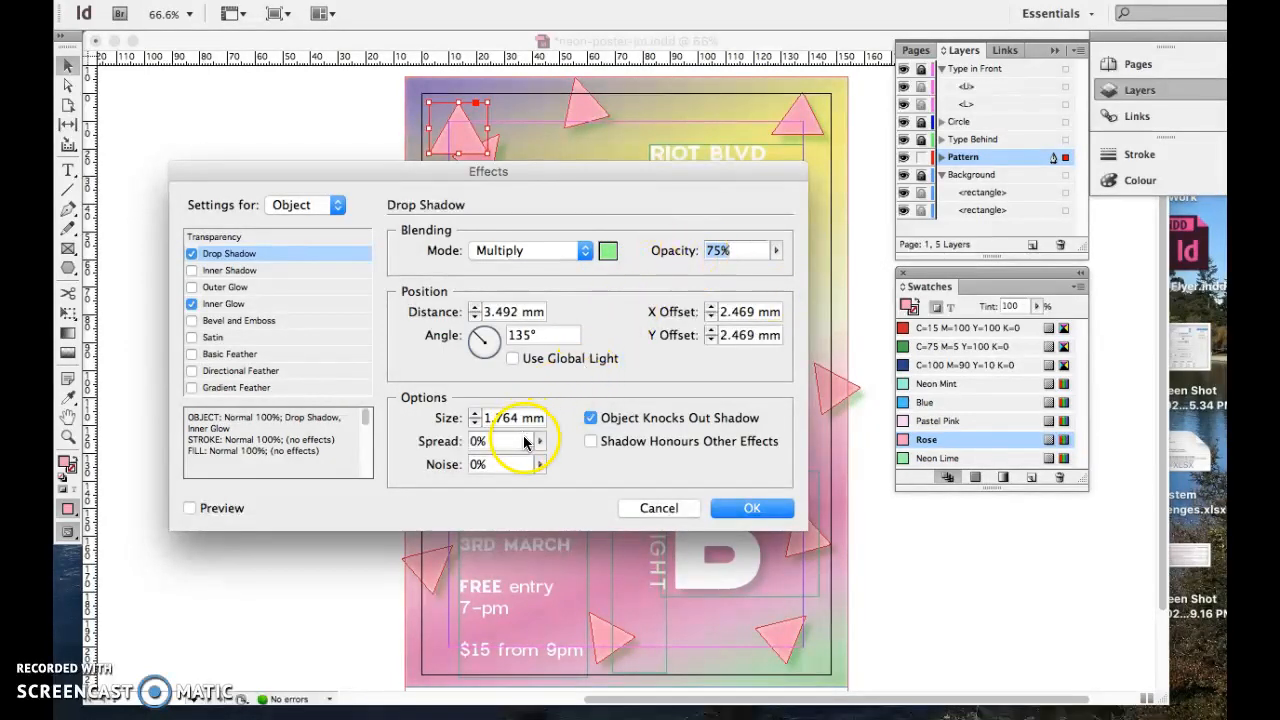
pyautogui.click(462, 463)
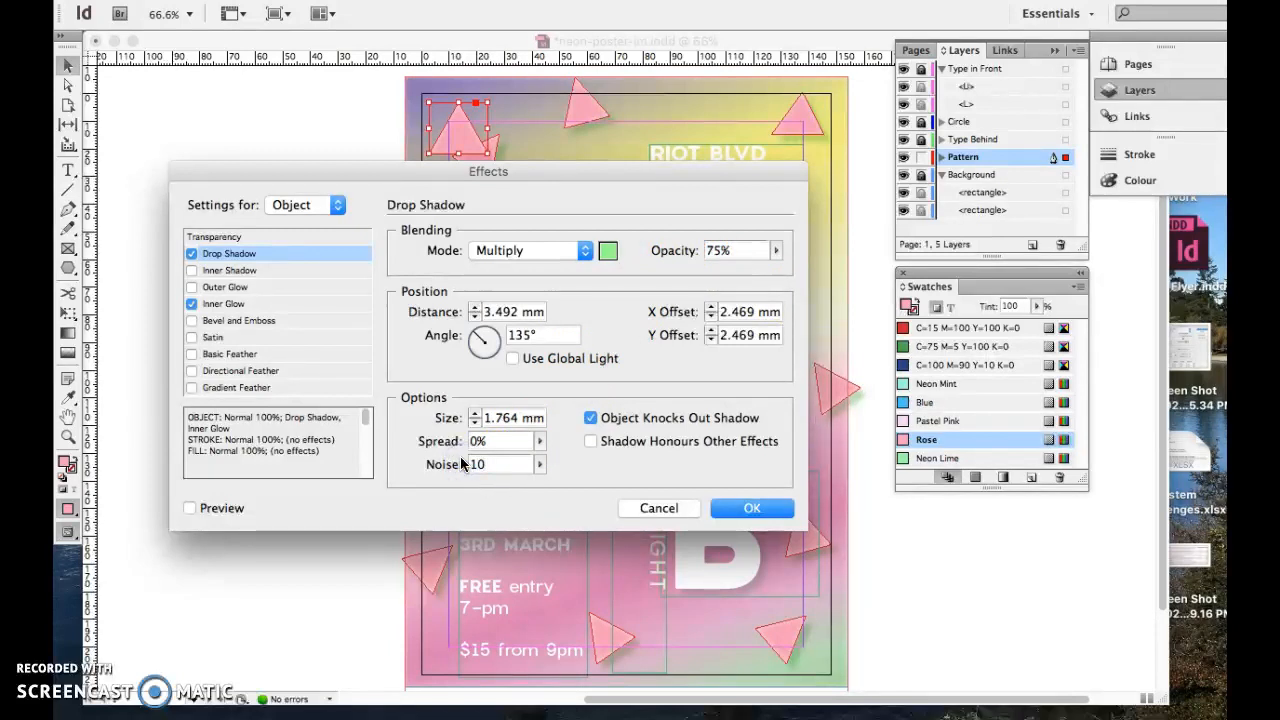
pyautogui.press('Return')
# Move the new triangle down between the two existing triangles on the poster's left edge and tilt it slightly counter-clockwise.
pyautogui.click(464, 128)
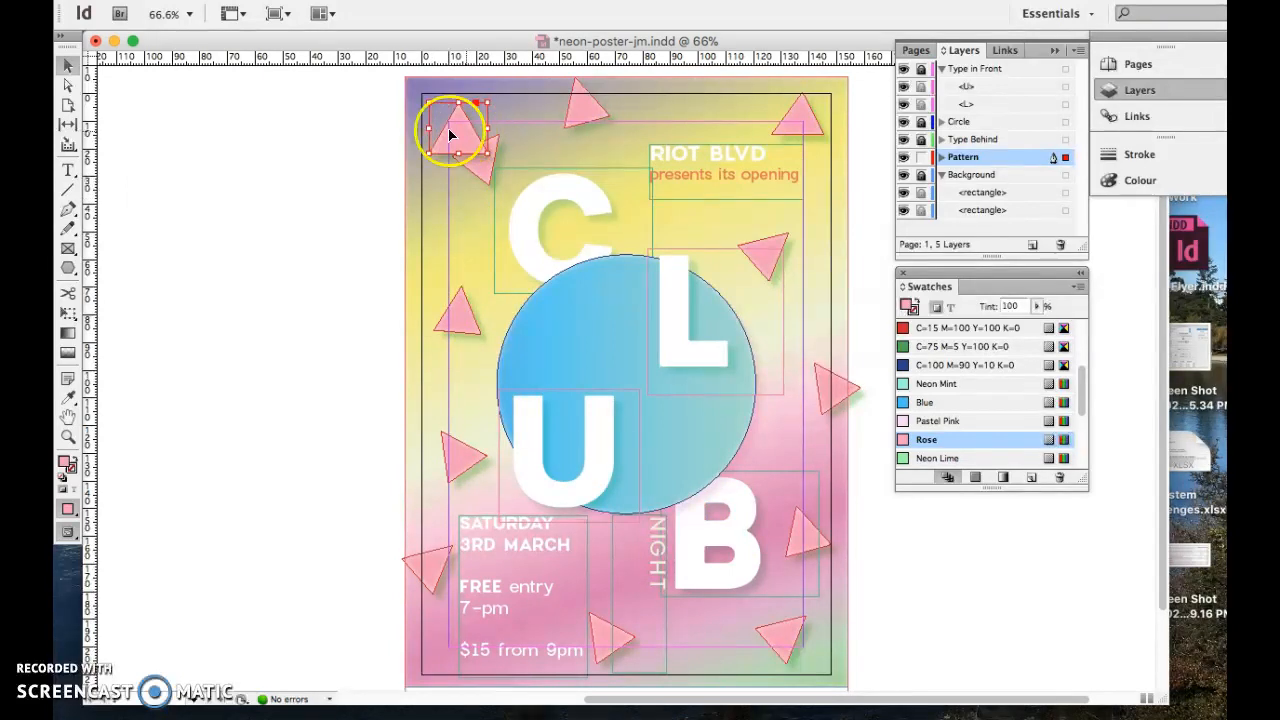
pyautogui.click(343, 140)
pyautogui.click(460, 135)
pyautogui.moveTo(460, 138); pyautogui.dragTo(457, 232)
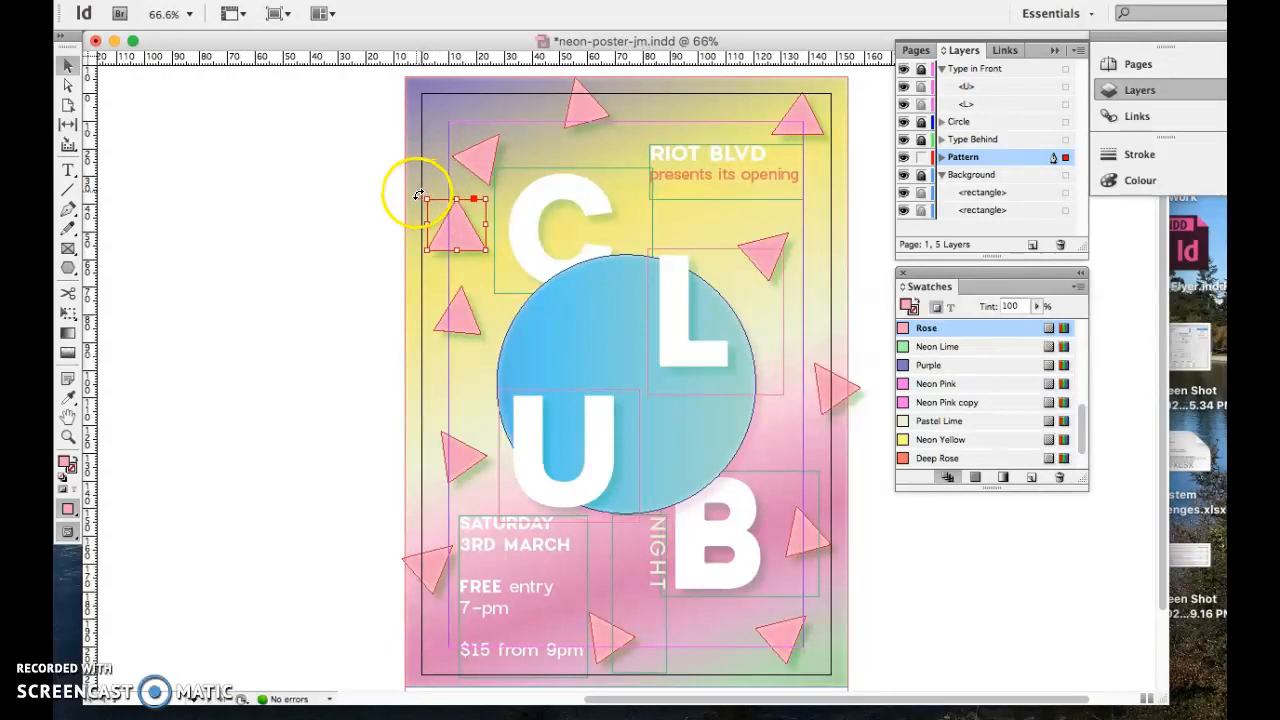
pyautogui.moveTo(421, 191); pyautogui.dragTo(408, 210)
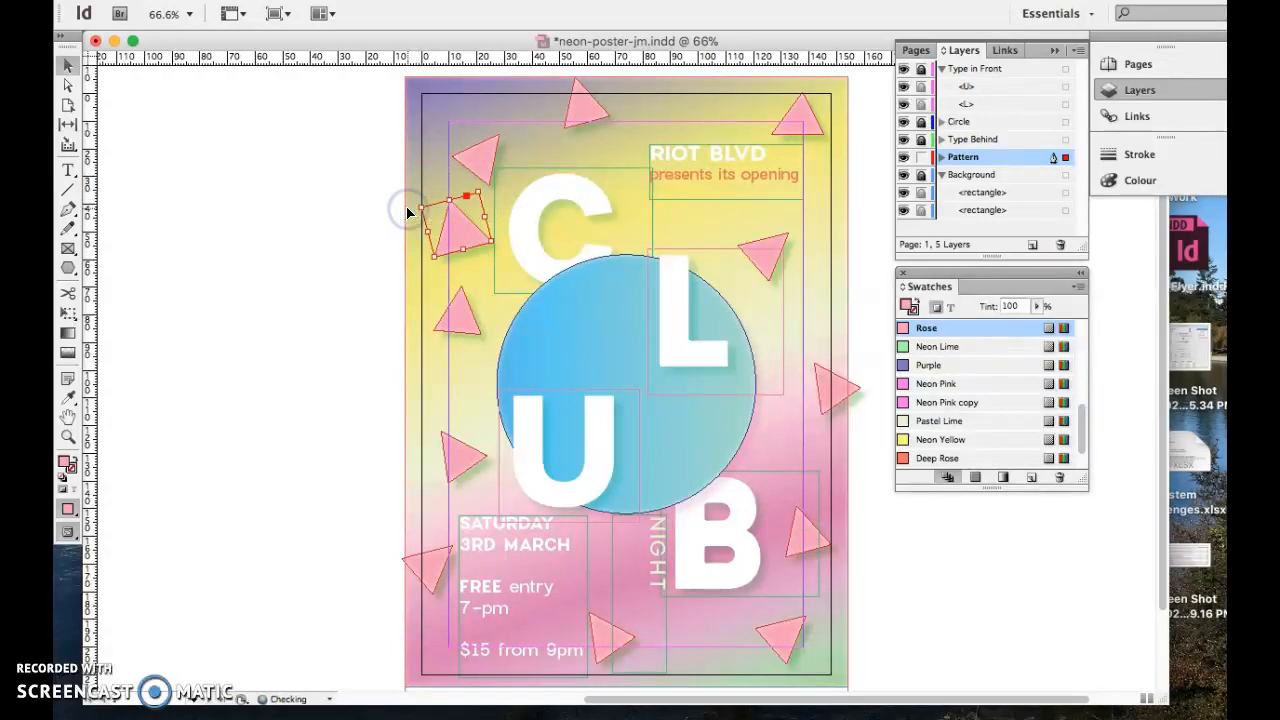
# Rotate the new triangle further counter-clockwise by entering an angle in the Rotate settings.
pyautogui.click(455, 222)
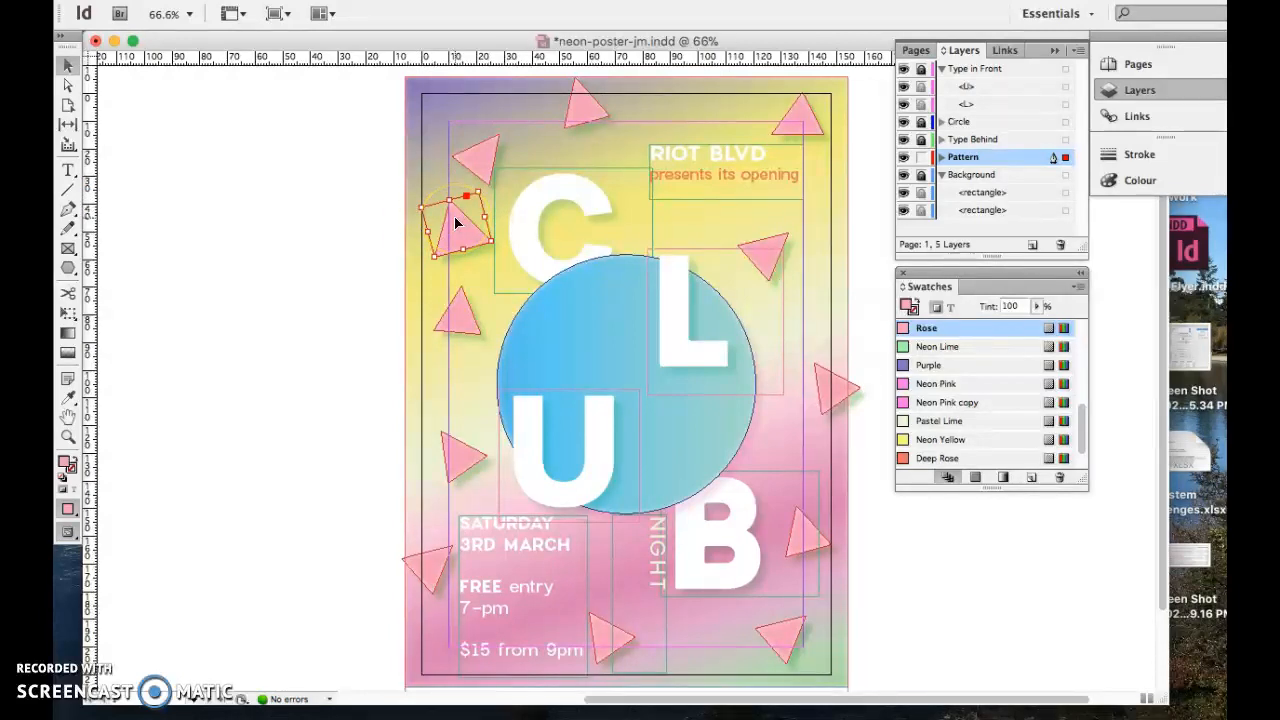
pyautogui.rightClick(455, 222)
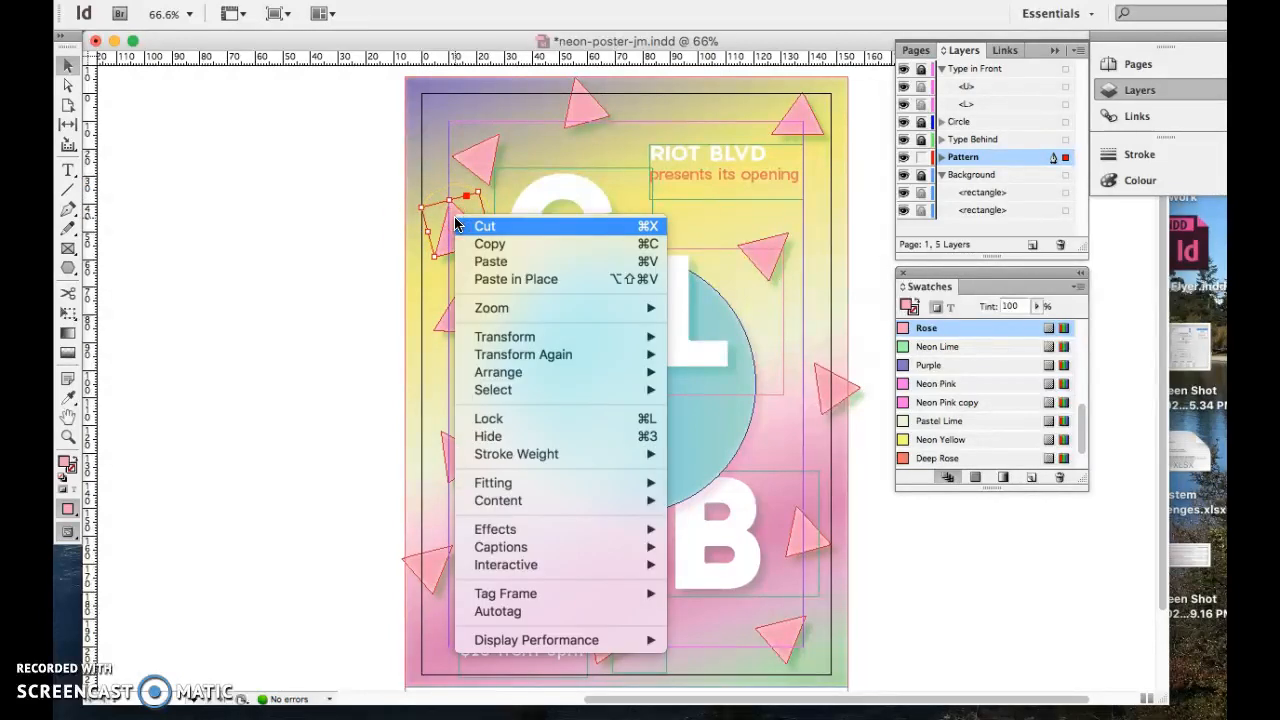
pyautogui.moveTo(536, 345)
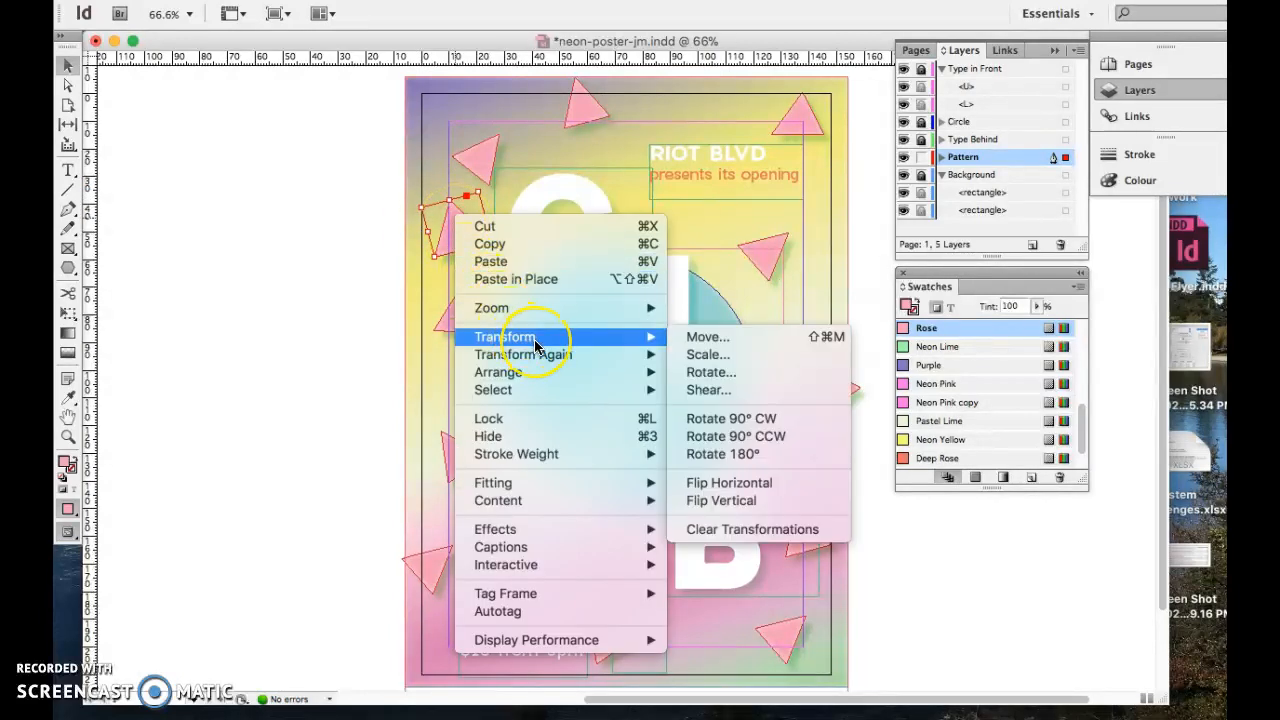
pyautogui.click(714, 372)
pyautogui.click(628, 334)
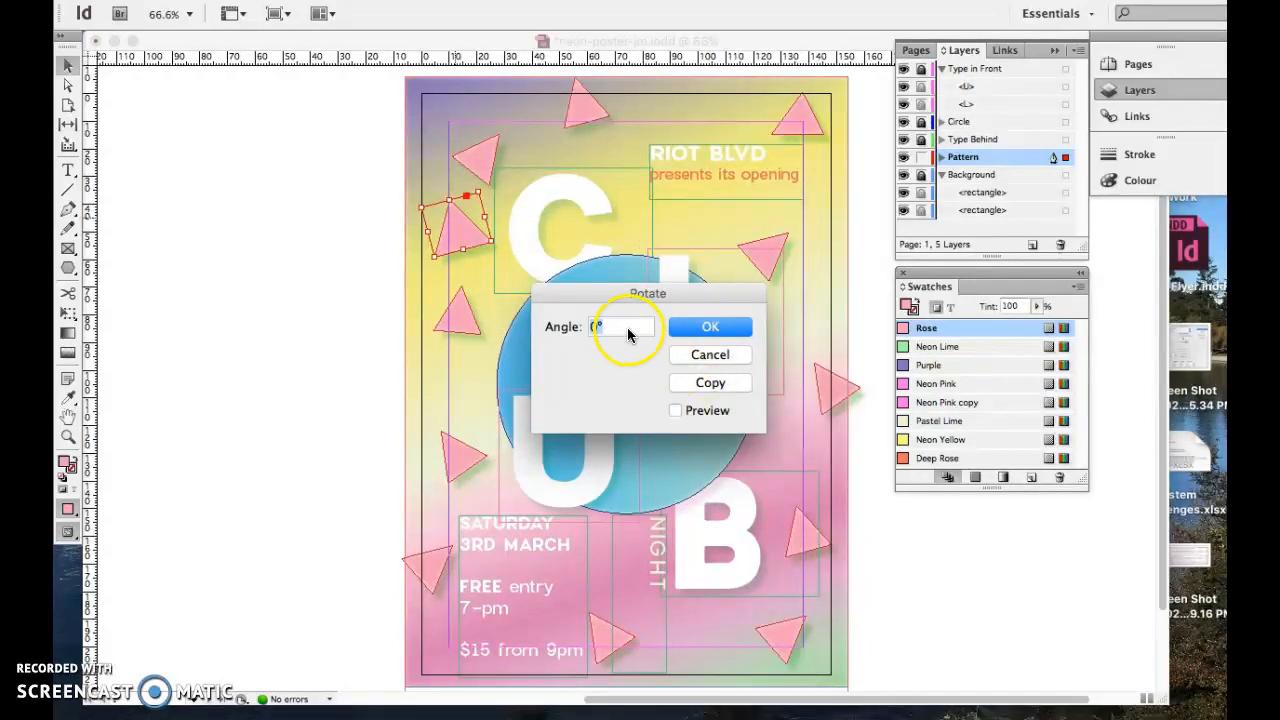
pyautogui.doubleClick(628, 320)
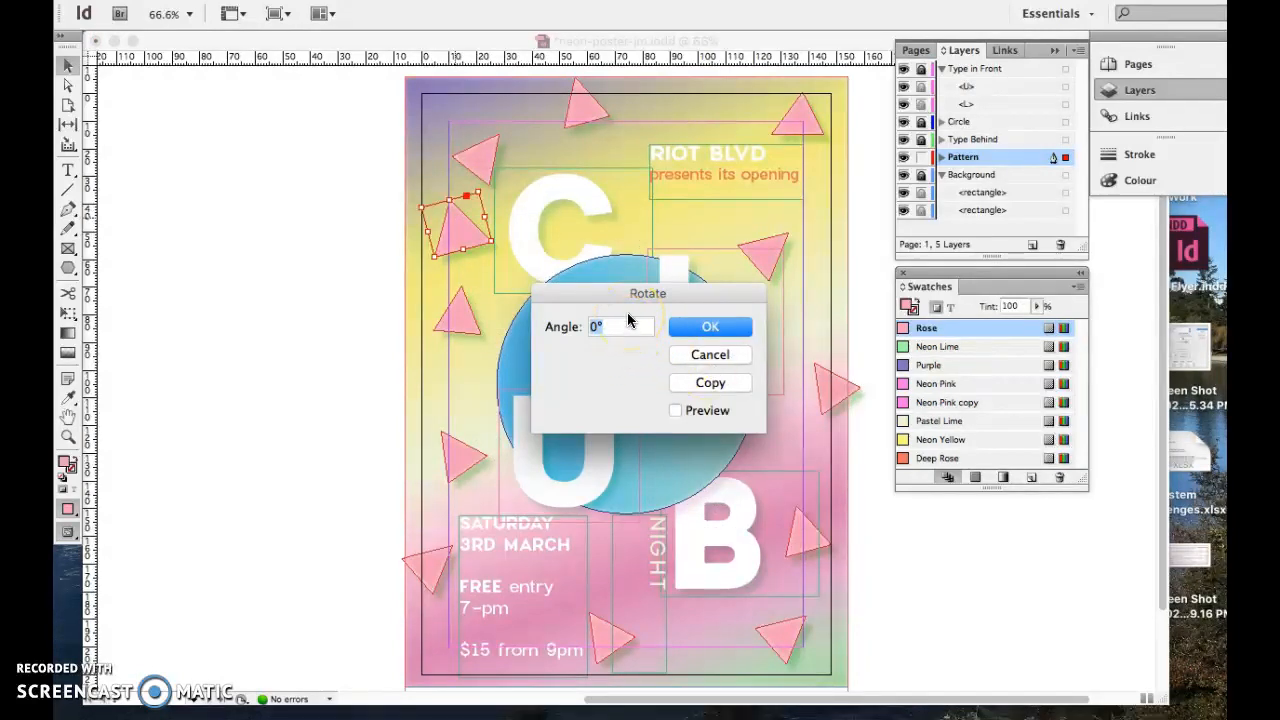
pyautogui.press('Return')
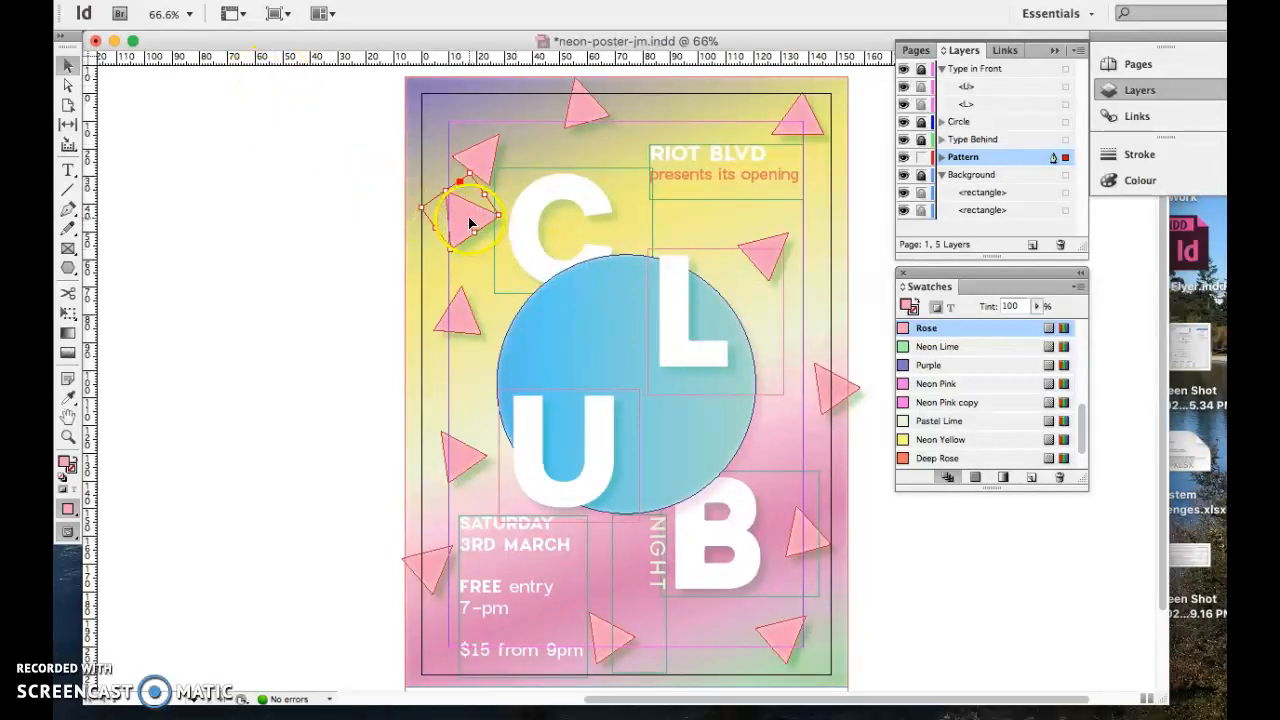
# Move the rotated triangle slightly down, clear of the triangle above it, and copy it to the clipboard.
pyautogui.moveTo(466, 214); pyautogui.dragTo(464, 238)
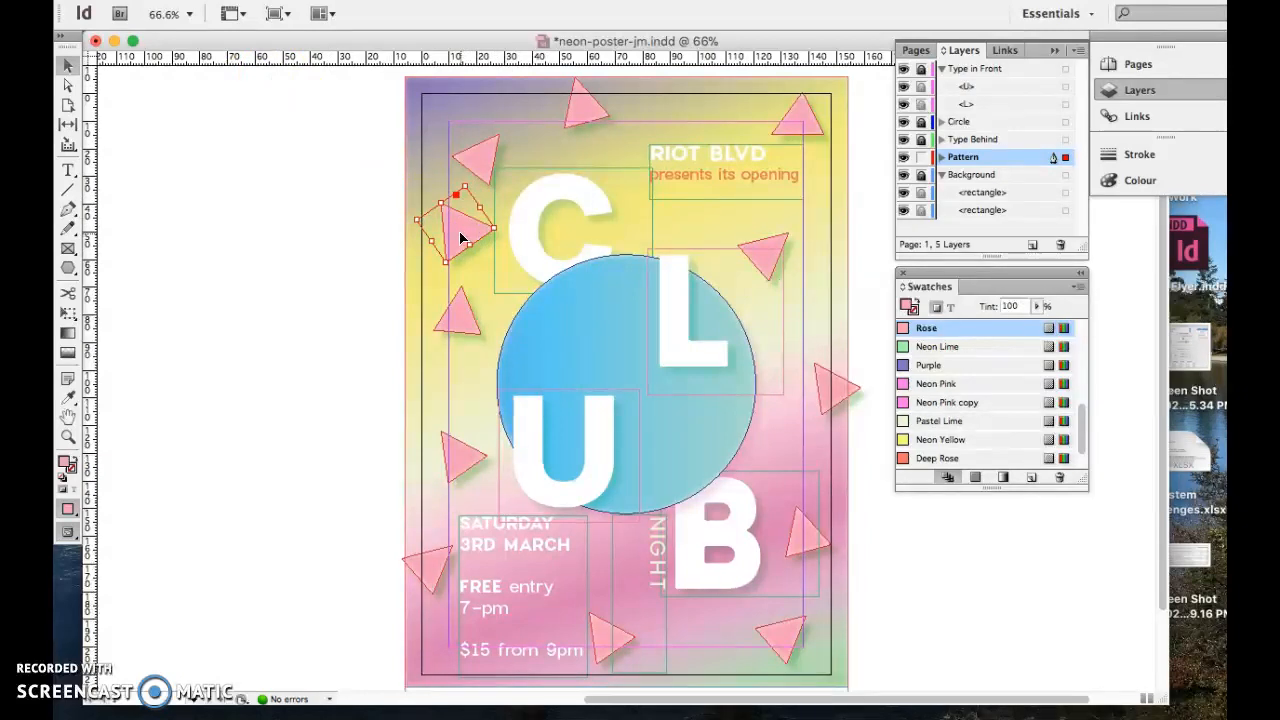
pyautogui.rightClick(462, 237)
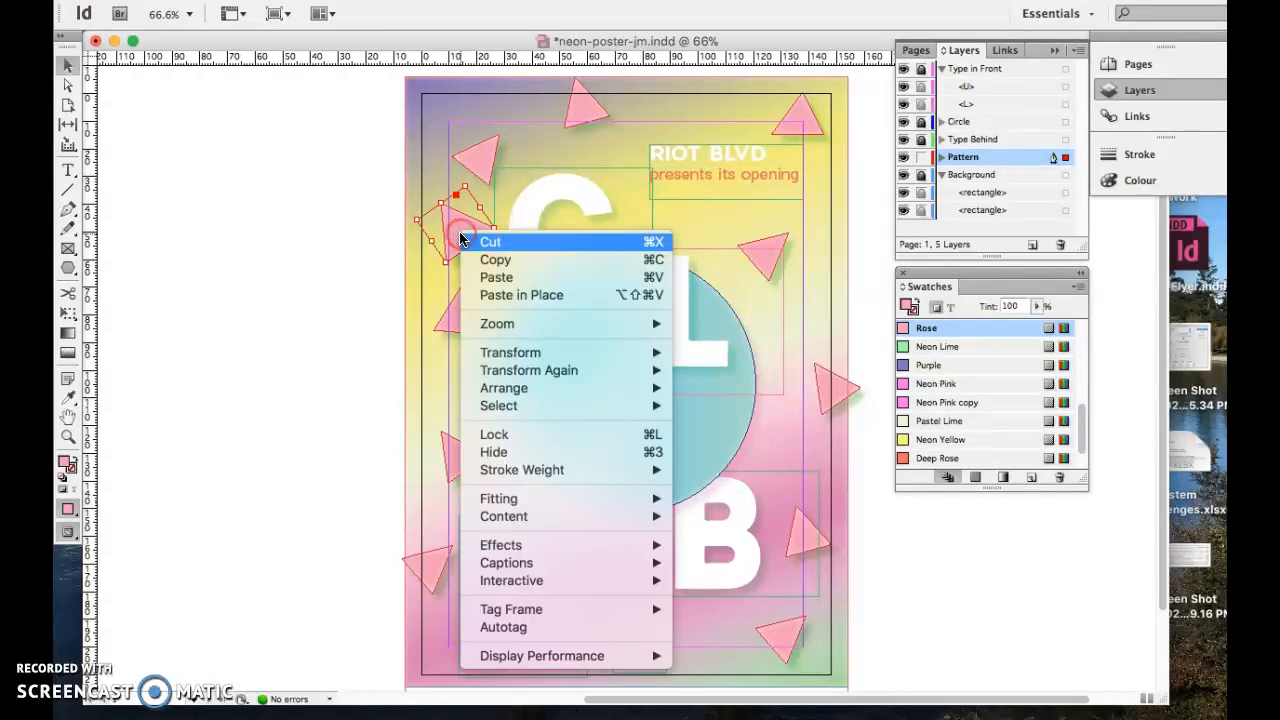
pyautogui.click(505, 265)
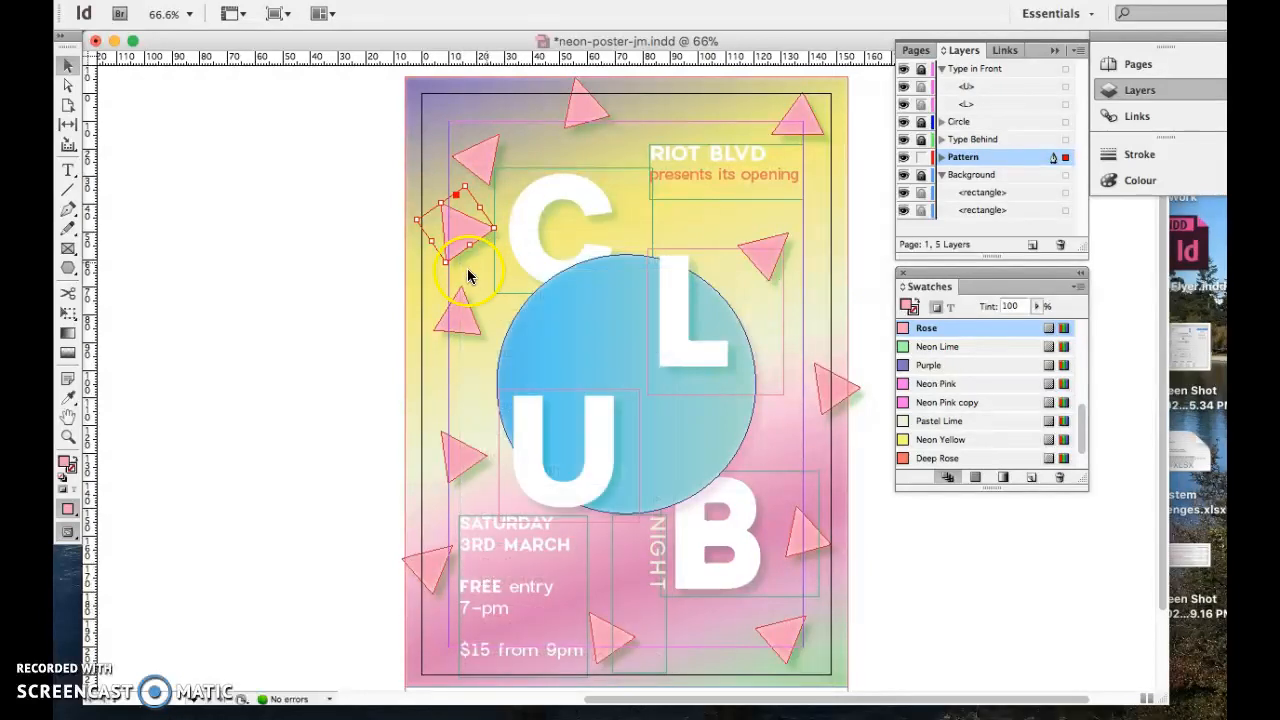
# Paste another copy of the triangle, rotate it and try it just above the letter C, beside the RIOT BLVD heading.
pyautogui.rightClick(479, 267)
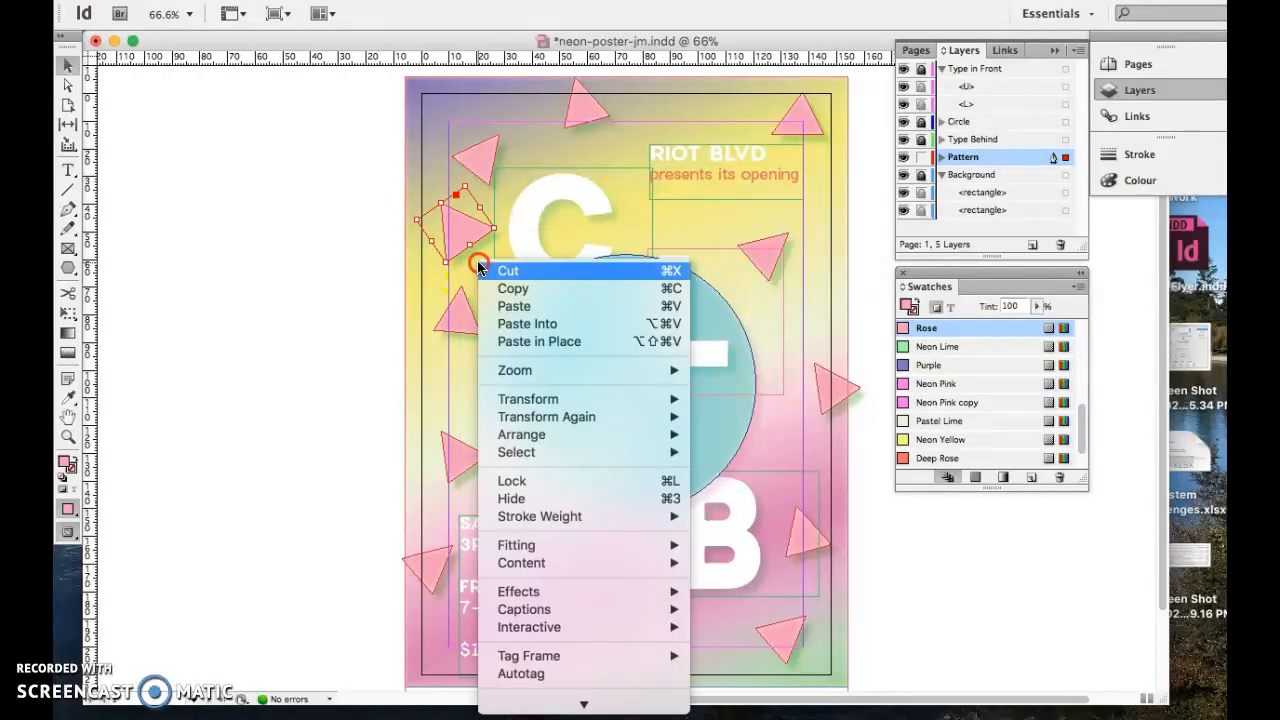
pyautogui.click(515, 306)
pyautogui.click(651, 381)
pyautogui.moveTo(651, 381); pyautogui.dragTo(680, 112)
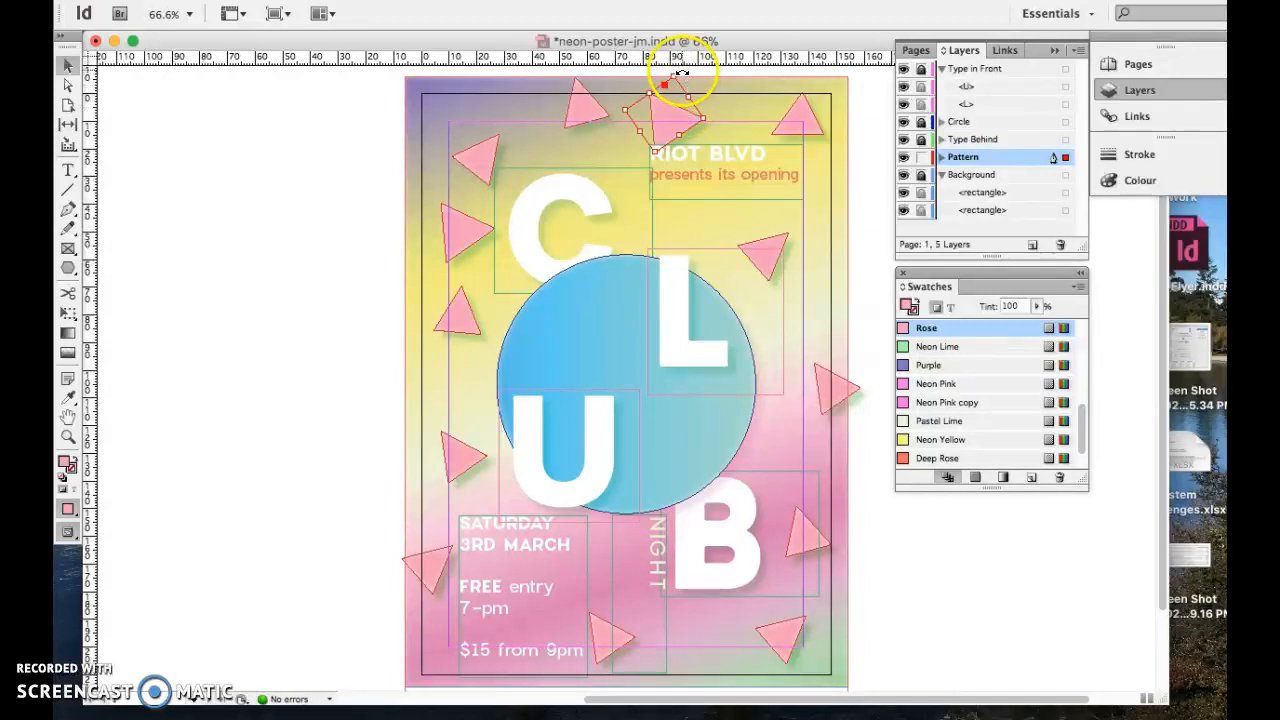
pyautogui.moveTo(682, 71); pyautogui.dragTo(608, 157)
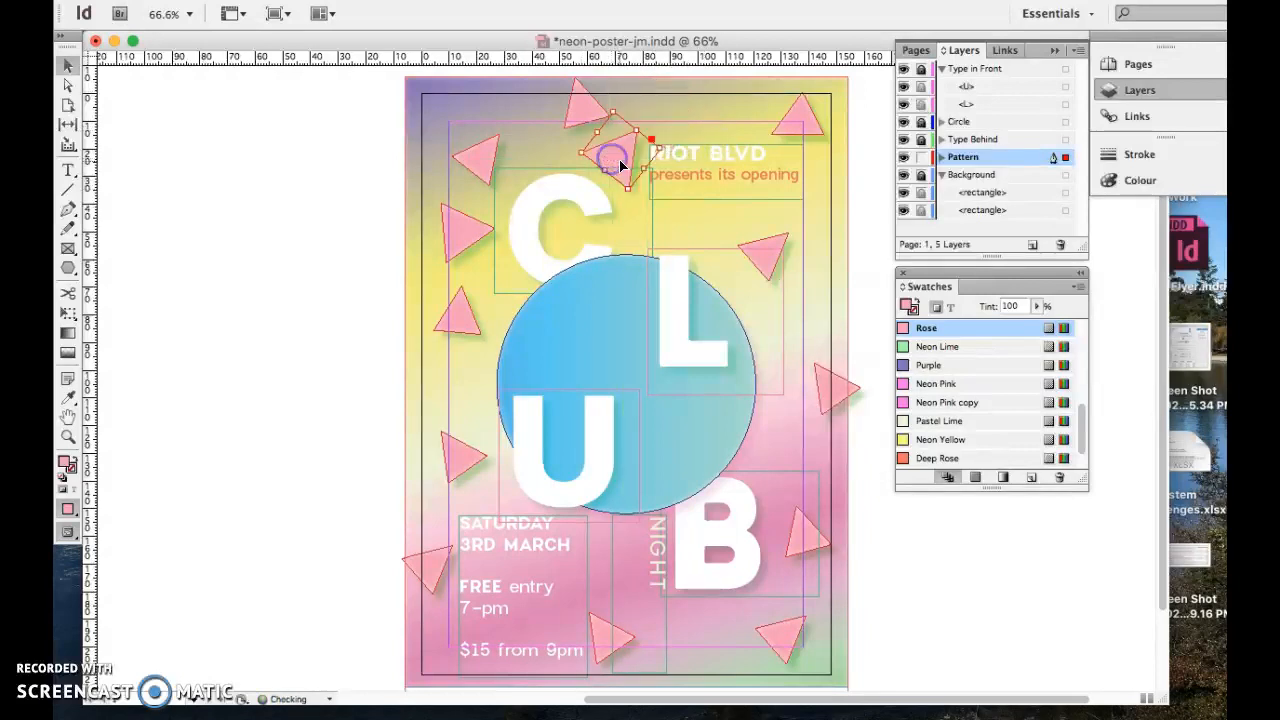
pyautogui.click(553, 155)
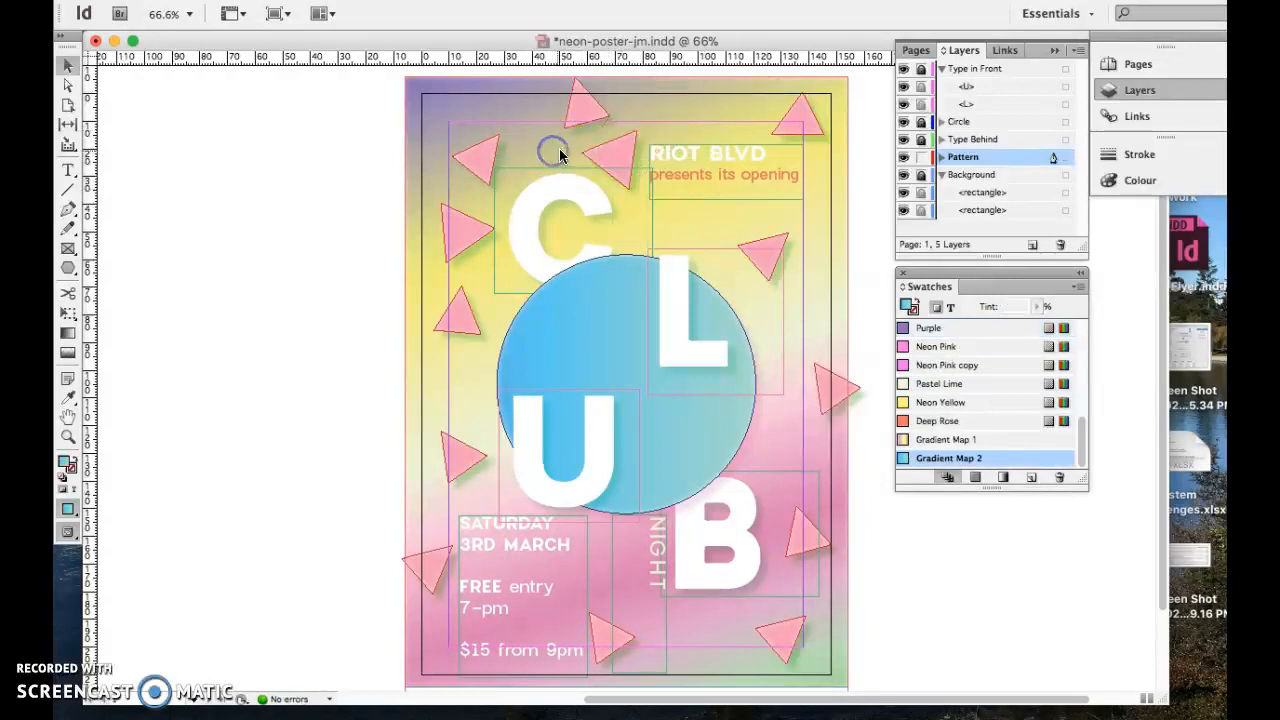
# Delete the triangle beside the RIOT BLVD heading and the middle one of the three upper triangles along the poster's left edge.
pyautogui.click(611, 157)
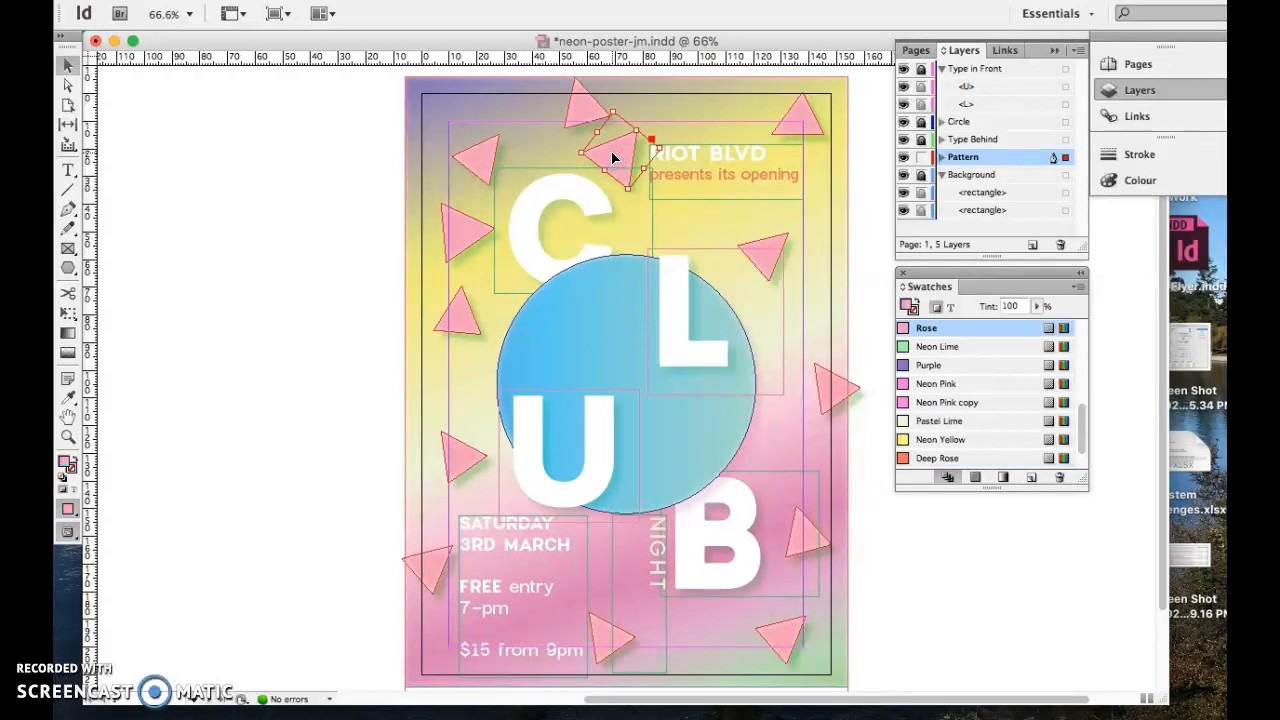
pyautogui.click(457, 245)
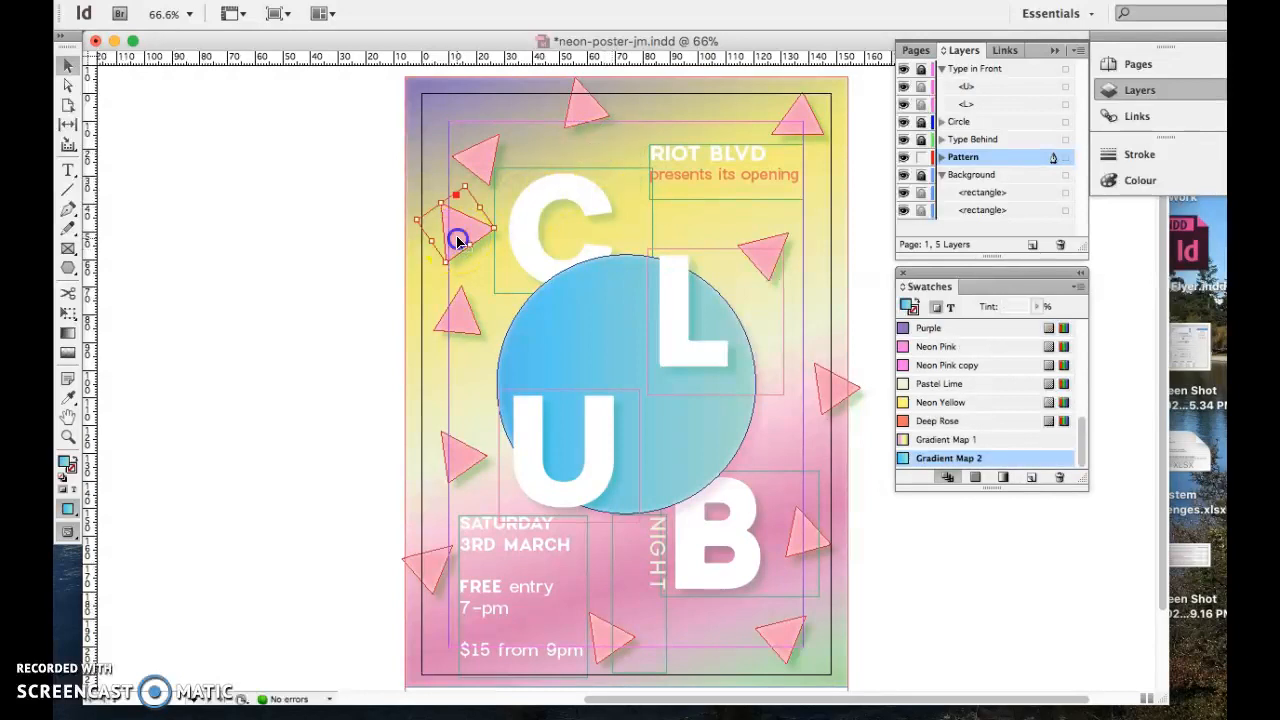
pyautogui.press('BackSpace')
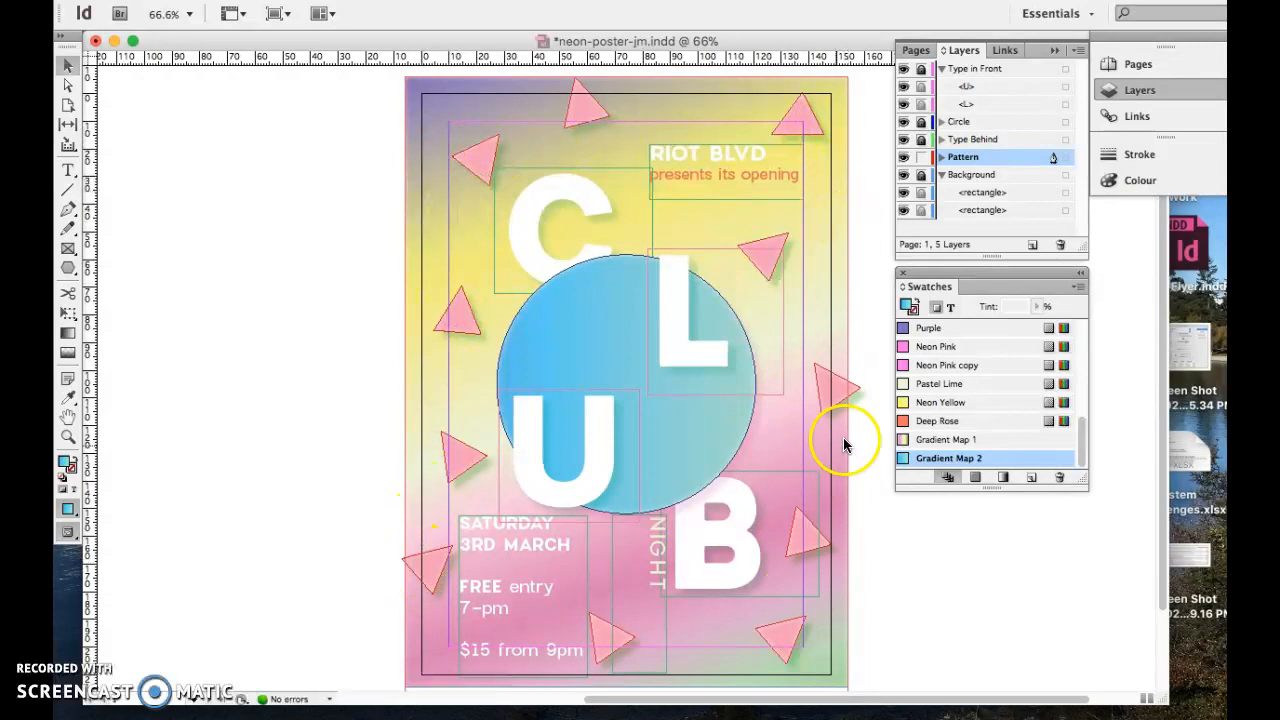
# Move the triangle beside the letter B slightly right and up, closer to the poster's right edge.
pyautogui.click(806, 543)
pyautogui.moveTo(807, 538); pyautogui.dragTo(815, 535)
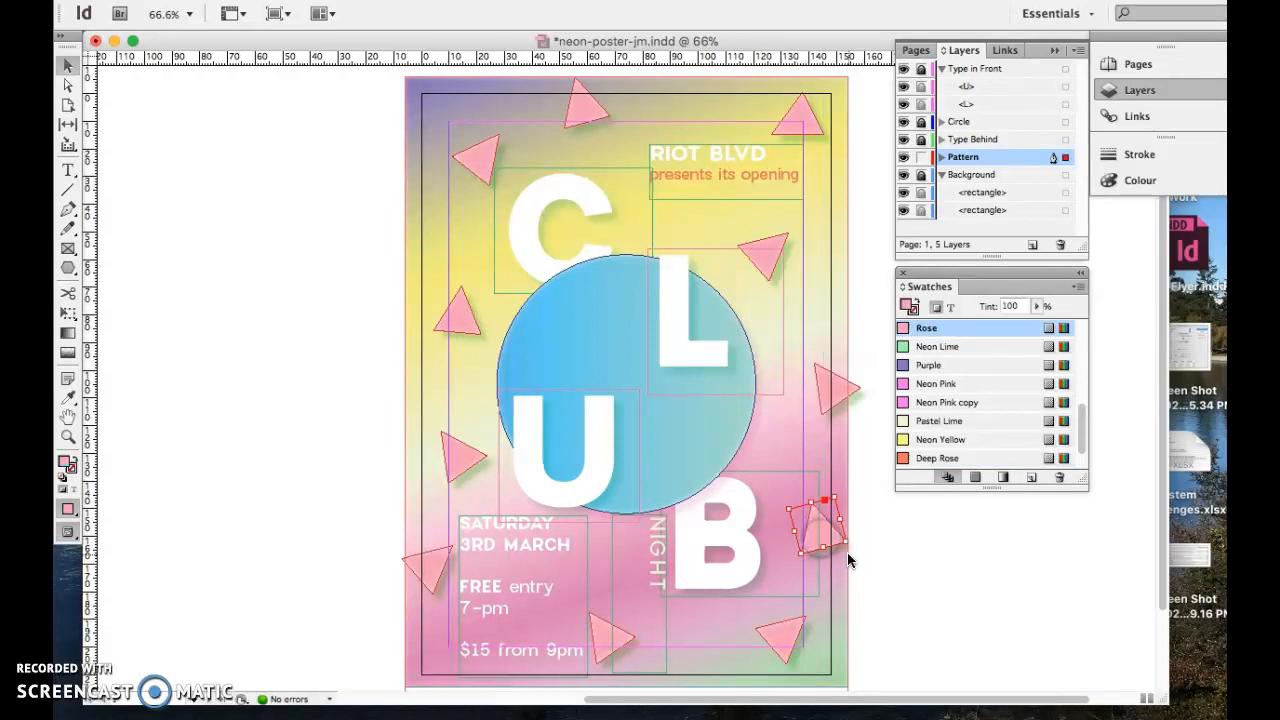
# Display the poster in the Preview screen mode with nothing selected, and save the document.
pyautogui.click(478, 2)
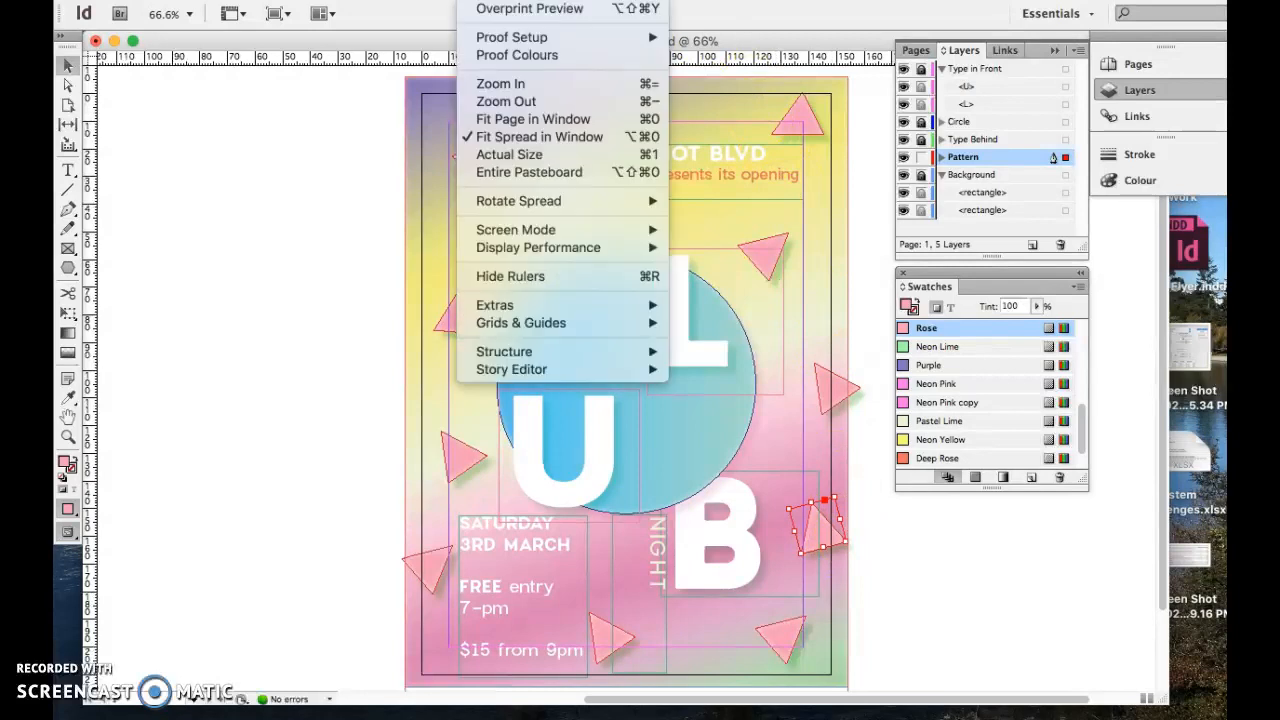
pyautogui.moveTo(539, 234)
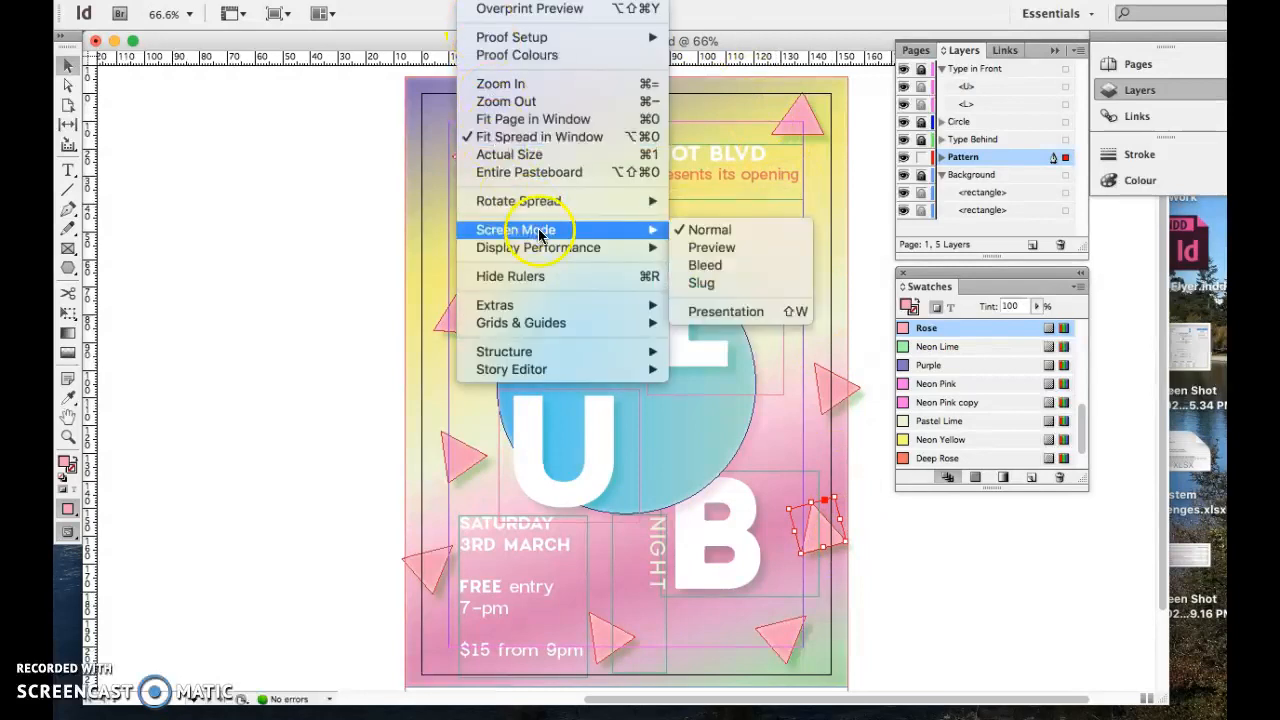
pyautogui.click(720, 248)
pyautogui.click(921, 571)
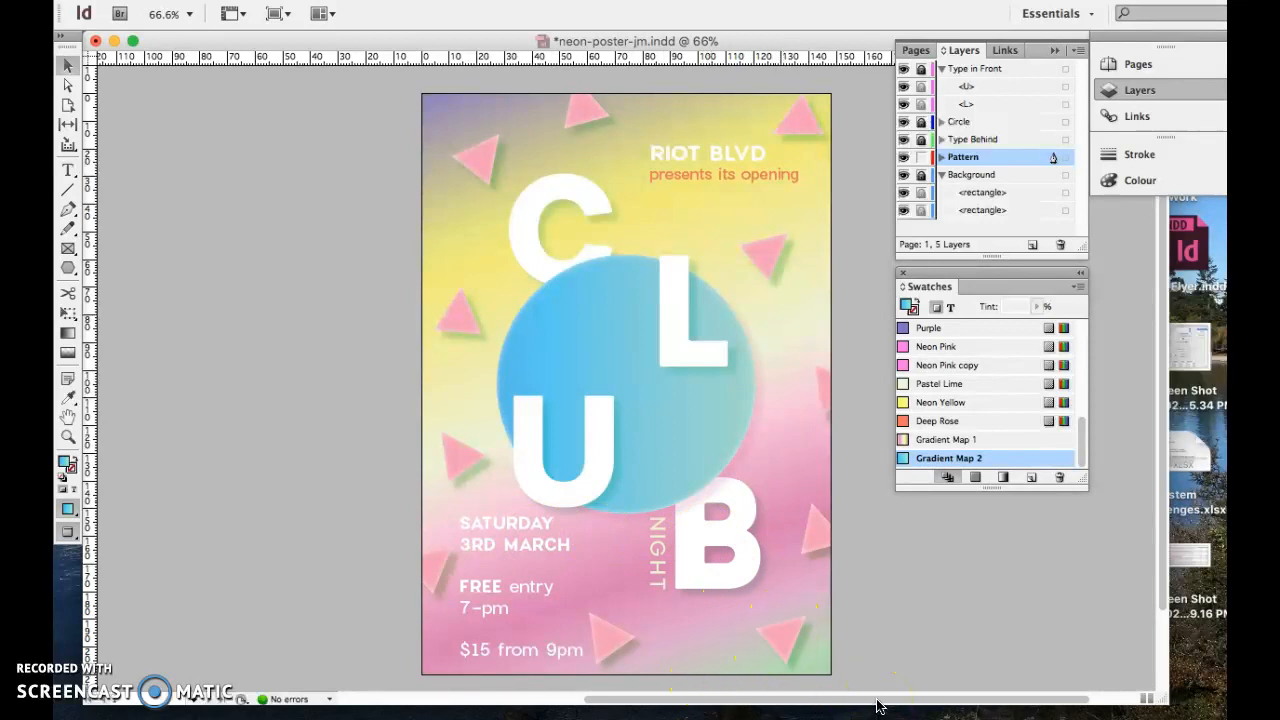
pyautogui.click(891, 666)
pyautogui.click(190, 3)
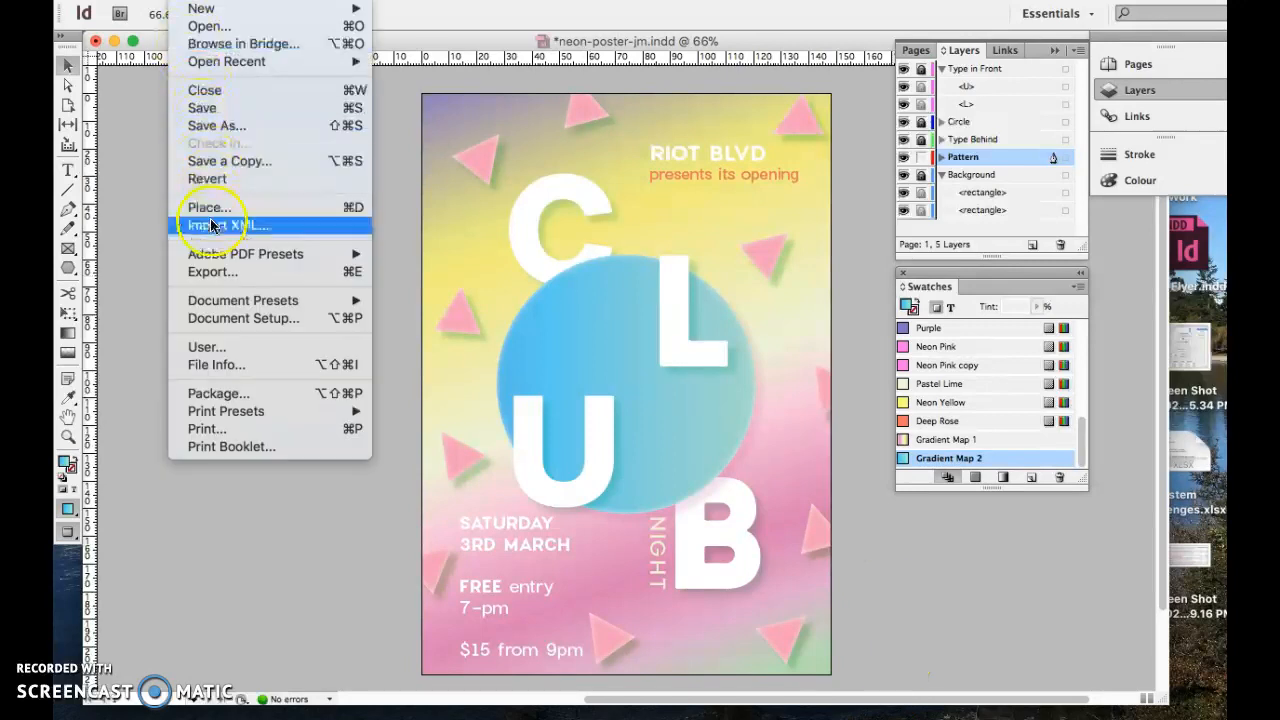
pyautogui.click(208, 108)
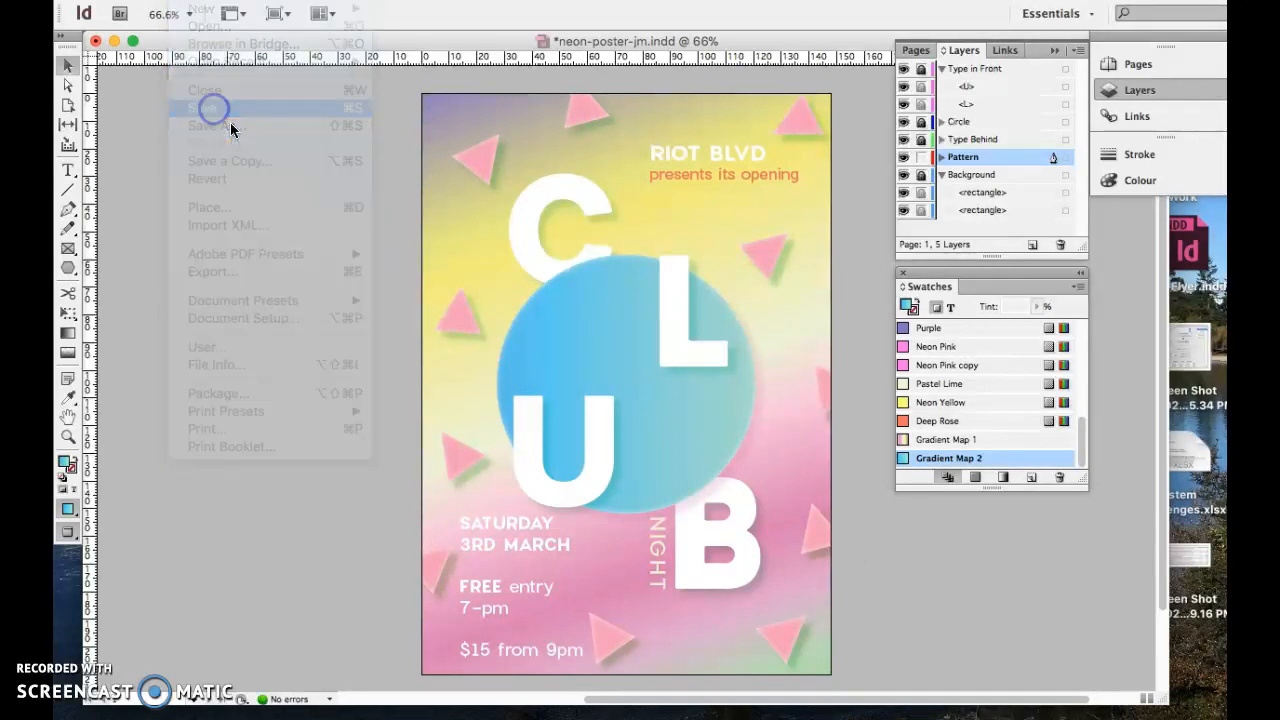